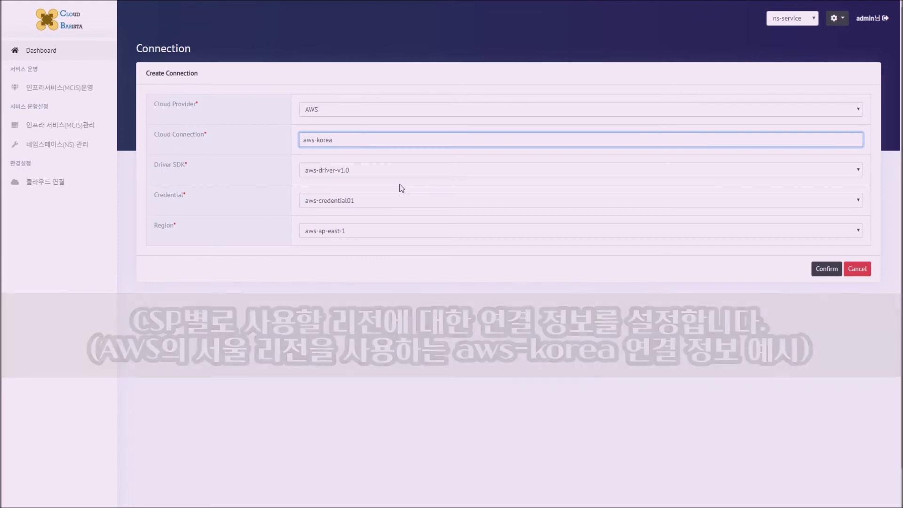
- Set the region to aws-ap-northeast-2 and register the aws-korea cloud connection
{"action": "left_click", "coordinate": [352, 231]}
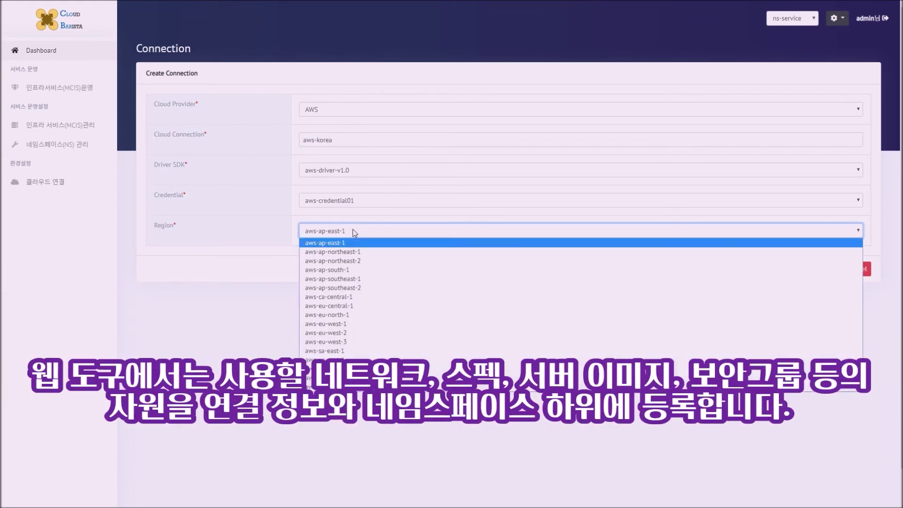
{"action": "left_click", "coordinate": [365, 261]}
{"action": "left_click", "coordinate": [827, 270]}
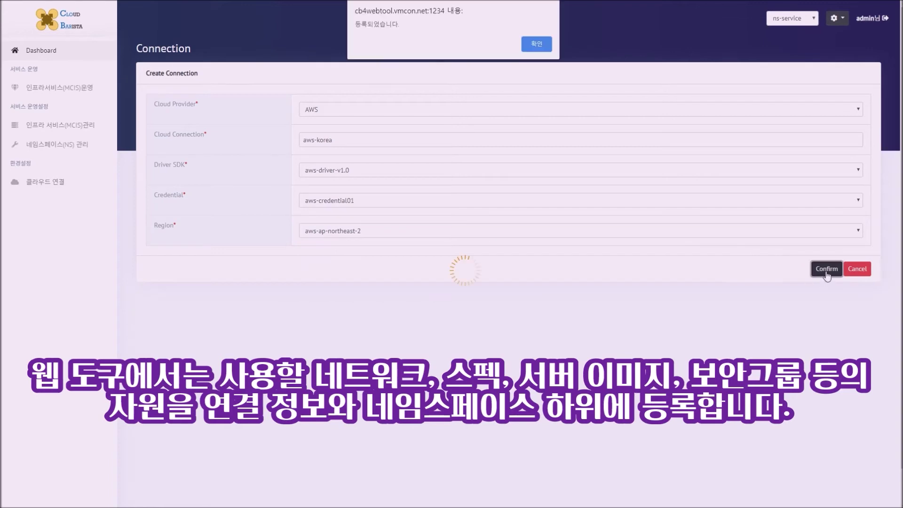
{"action": "left_click", "coordinate": [531, 41]}
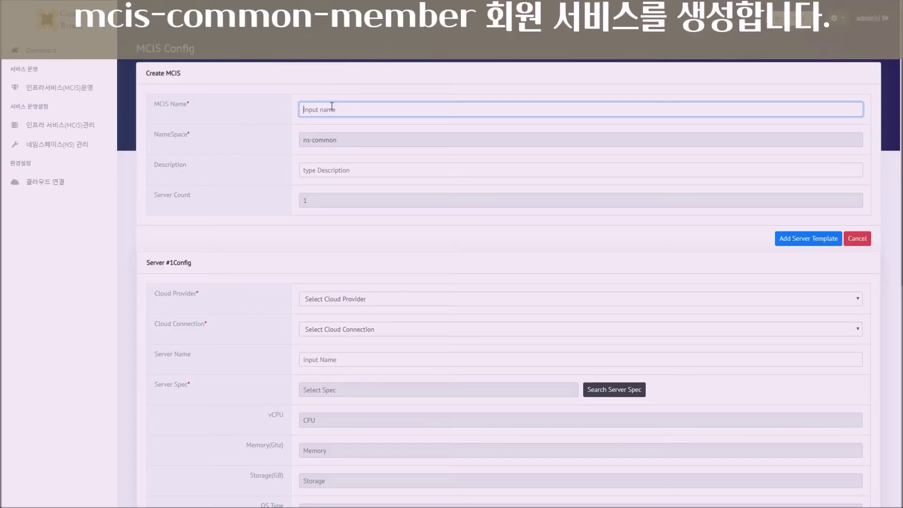
- Name the new MCIS mcis-common-member and give it the description 회원 서비스
{"action": "type", "text": "m"}
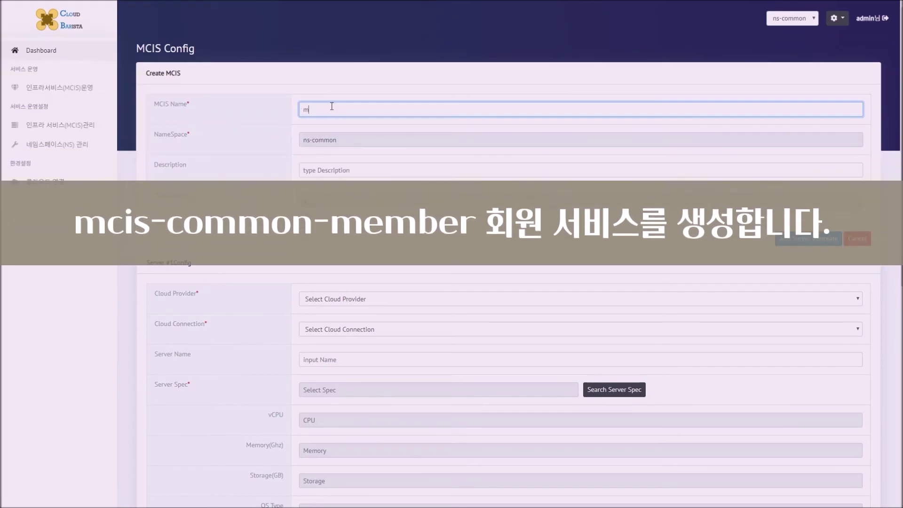
{"action": "type", "text": "cis-"}
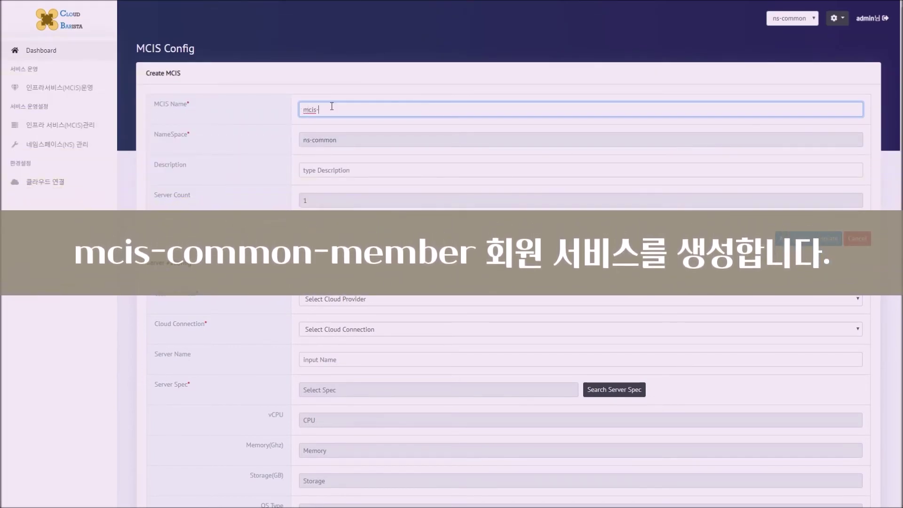
{"action": "type", "text": "common-memb"}
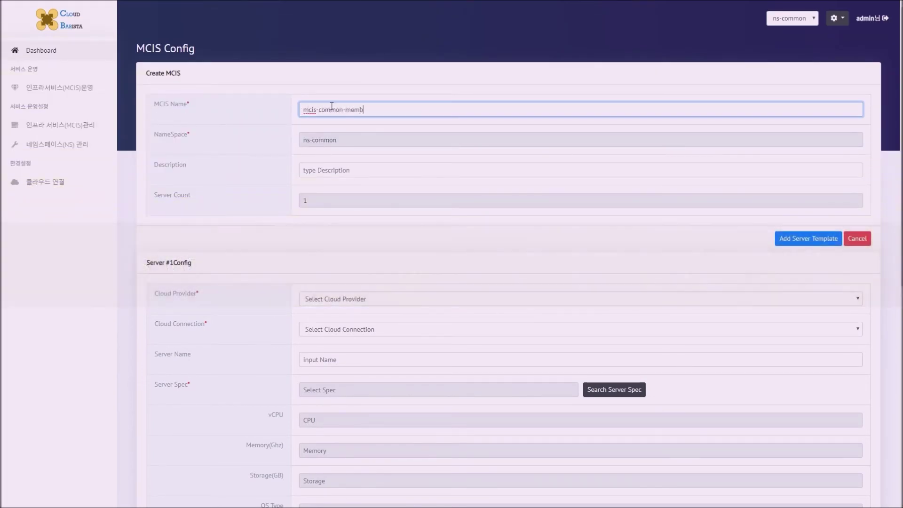
{"action": "left_click", "coordinate": [302, 171]}
{"action": "type", "text": "ㅎ"}
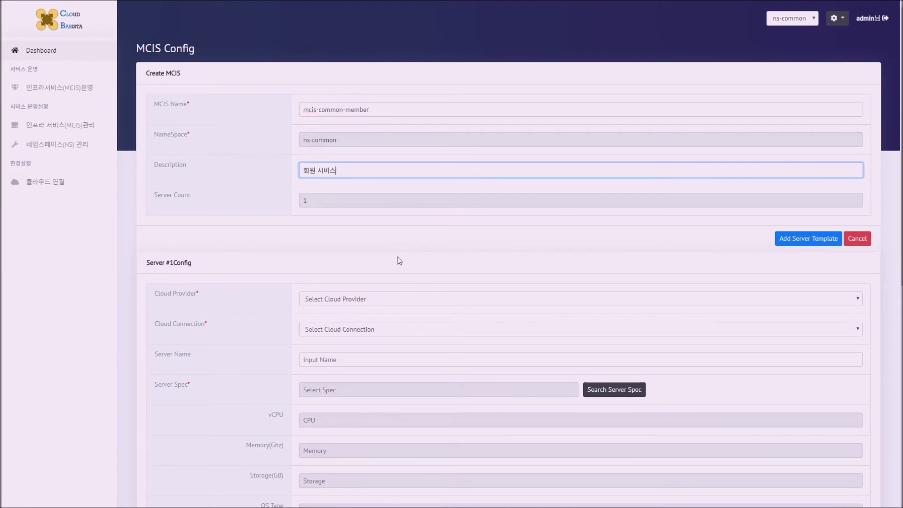
- Configure server #1 with cloud provider AWS, cloud connection aws-korea and server name member
{"action": "scroll", "coordinate": [399, 260], "scroll_direction": "down", "scroll_amount": 2}
{"action": "left_click", "coordinate": [358, 204]}
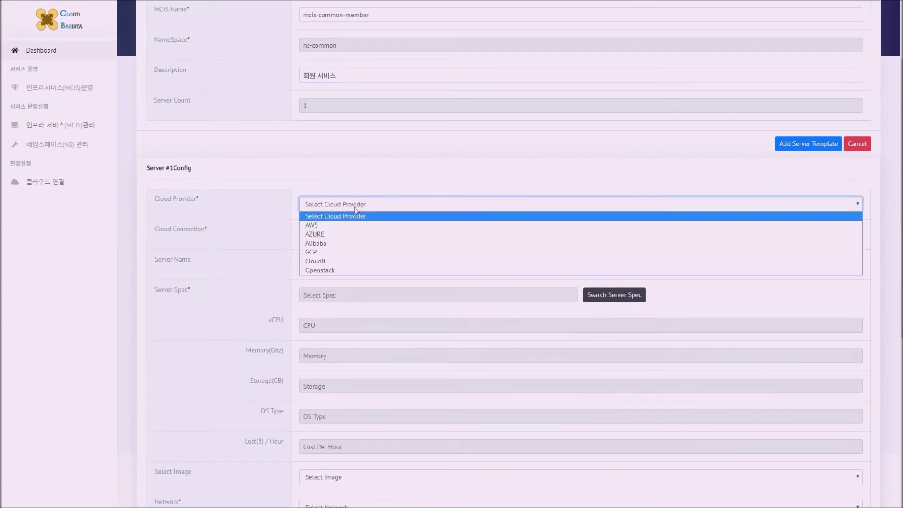
{"action": "left_click", "coordinate": [342, 226]}
{"action": "left_click", "coordinate": [338, 236]}
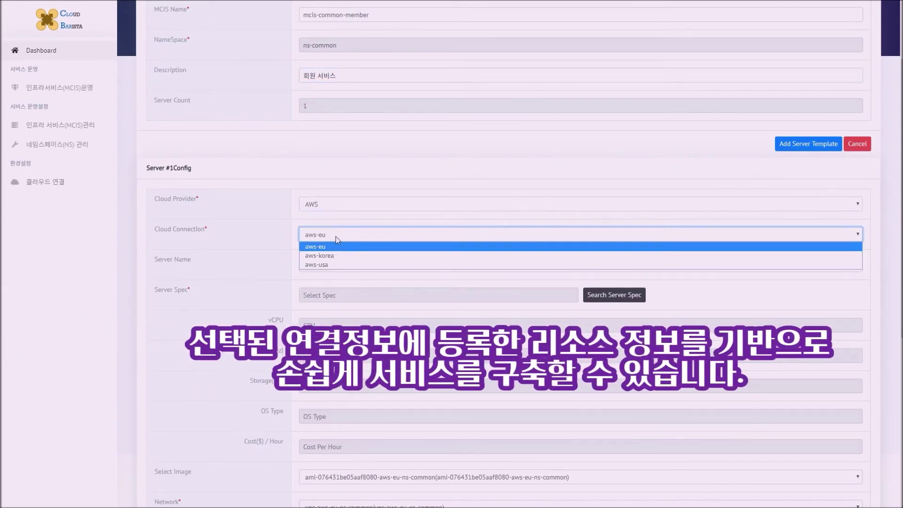
{"action": "left_click", "coordinate": [339, 257]}
{"action": "left_click", "coordinate": [337, 263]}
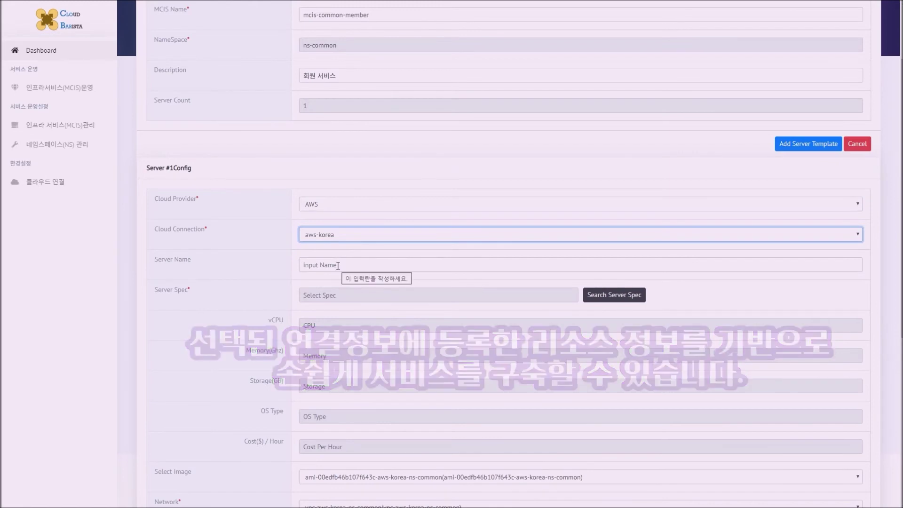
{"action": "type", "text": "member"}
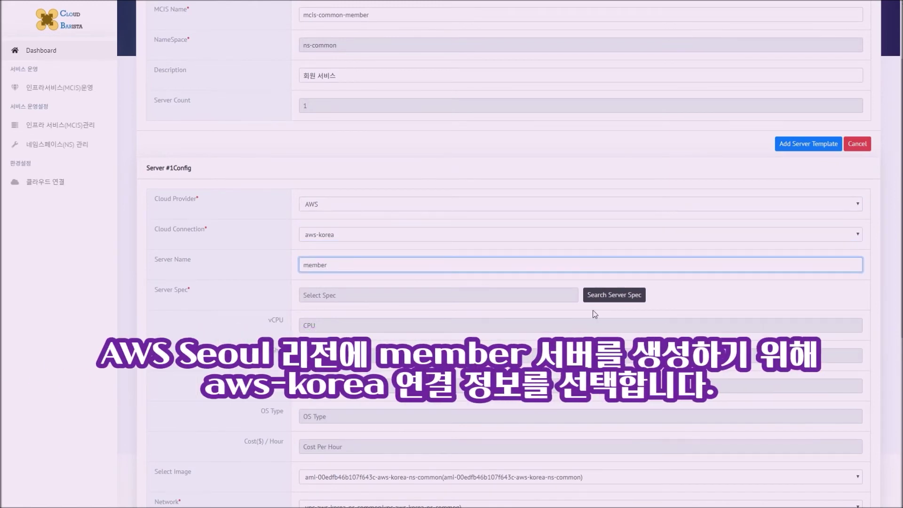
- Assign the aws-korea-t2.small-ns-common server spec to the member server
{"action": "left_click", "coordinate": [611, 296]}
{"action": "scroll", "coordinate": [258, 157], "scroll_direction": "down", "scroll_amount": 5}
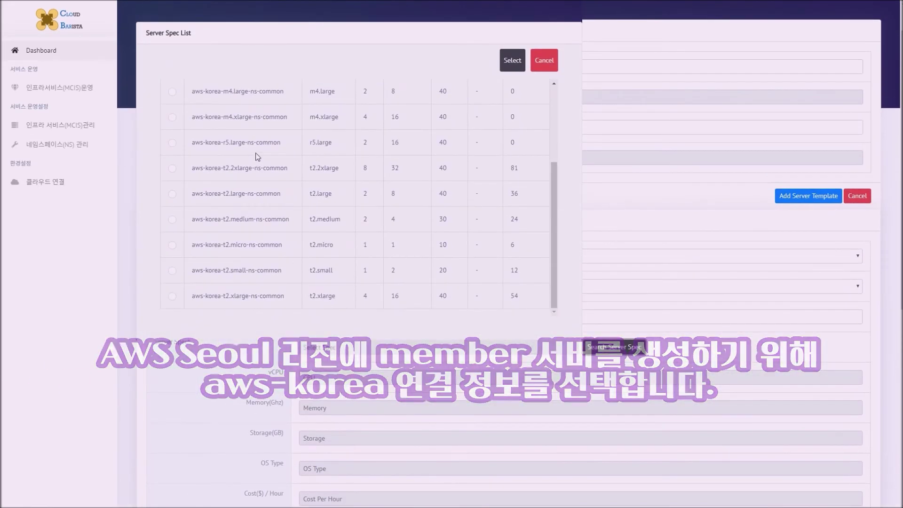
{"action": "scroll", "coordinate": [257, 157], "scroll_direction": "down", "scroll_amount": 3}
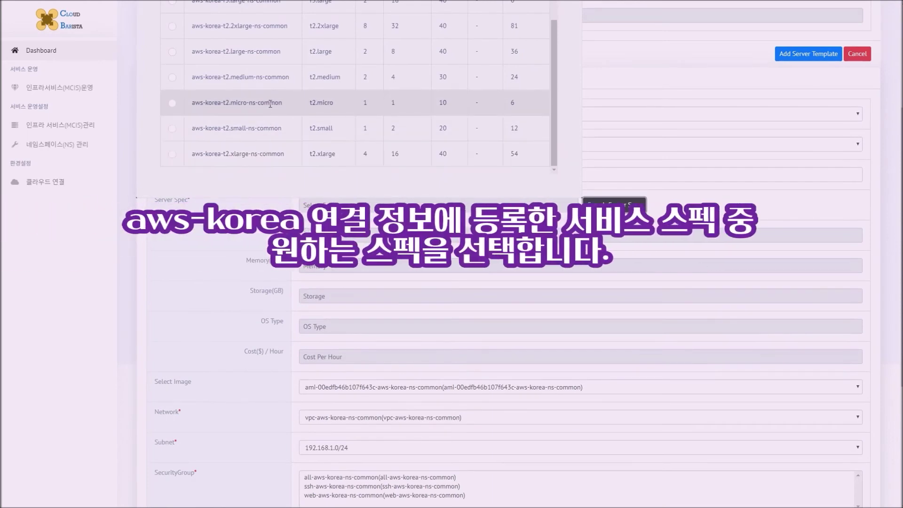
{"action": "left_click", "coordinate": [174, 129]}
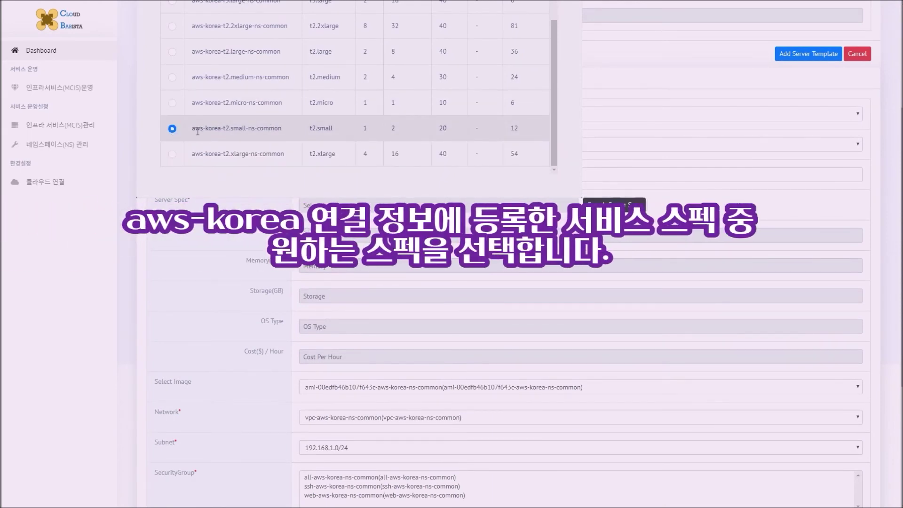
{"action": "scroll", "coordinate": [565, 176], "scroll_direction": "up", "scroll_amount": 3}
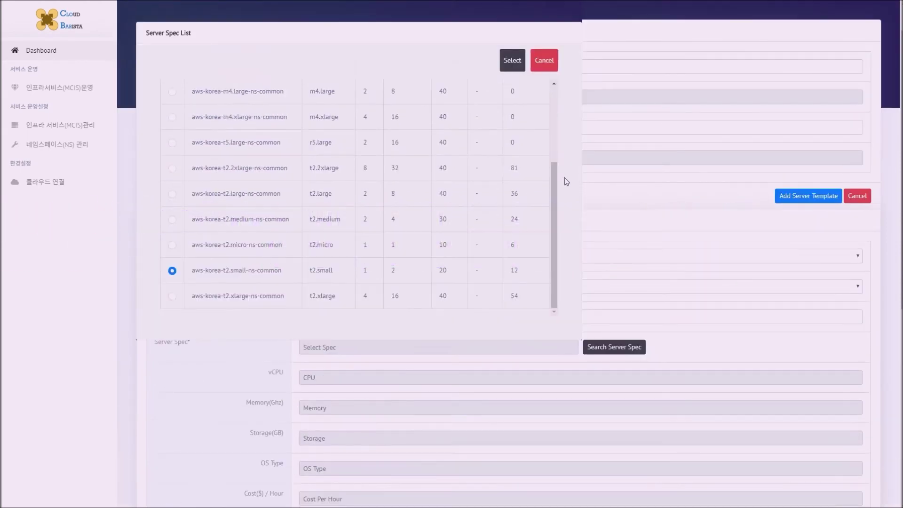
{"action": "left_click", "coordinate": [509, 66]}
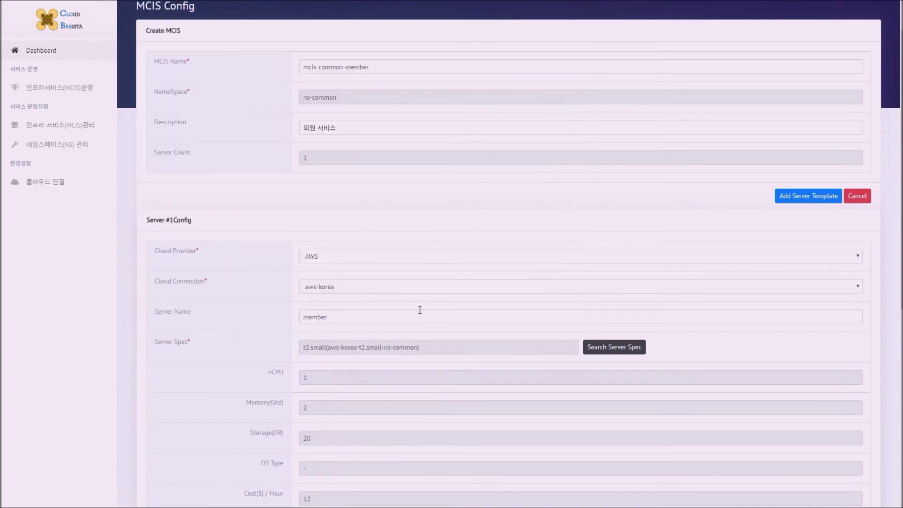
- Choose image ami-00edfb46b107f643c-aws-korea-ns-common, network vpc-aws-korea-ns-common and subnet 192.168.1.0/24 for the member server
{"action": "scroll", "coordinate": [419, 308], "scroll_direction": "down", "scroll_amount": 4}
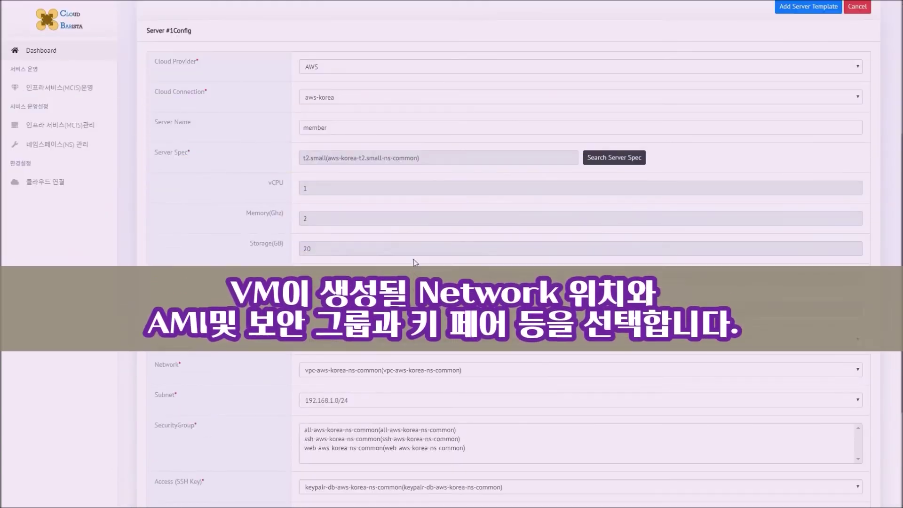
{"action": "scroll", "coordinate": [413, 260], "scroll_direction": "down", "scroll_amount": 2}
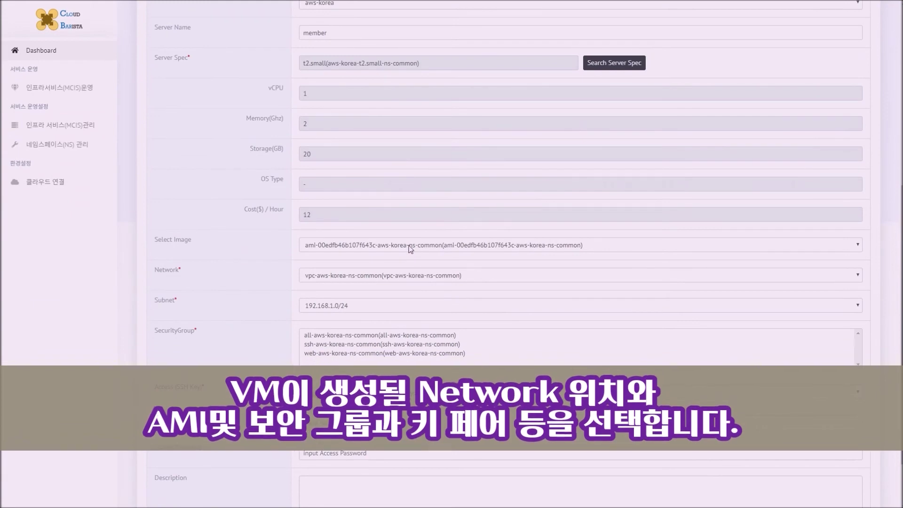
{"action": "left_click", "coordinate": [411, 246]}
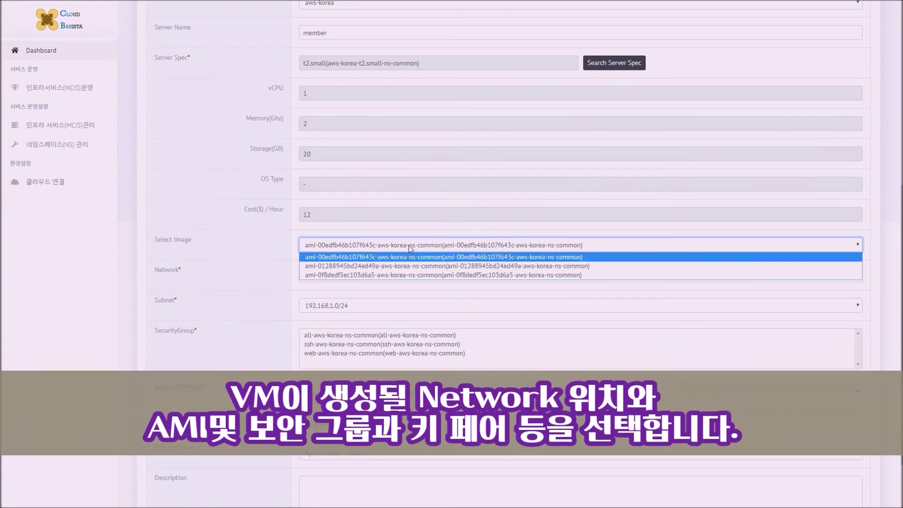
{"action": "left_click", "coordinate": [445, 259]}
{"action": "left_click", "coordinate": [366, 275]}
{"action": "left_click", "coordinate": [365, 275]}
{"action": "left_click", "coordinate": [361, 305]}
{"action": "left_click", "coordinate": [361, 304]}
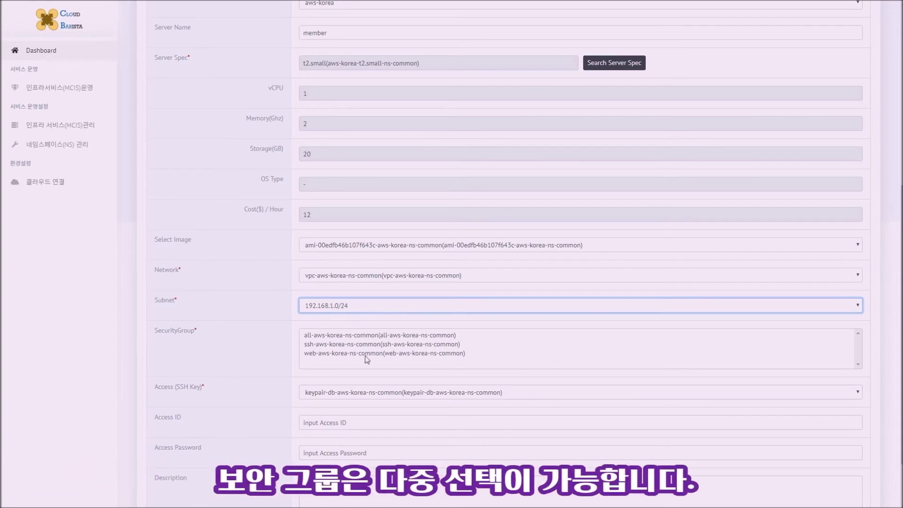
- Set the member server's access with security group all-aws-korea-ns-common, SSH key keypair-db-aws-korea-ns-common and access ID ubuntu
{"action": "left_click", "coordinate": [331, 337]}
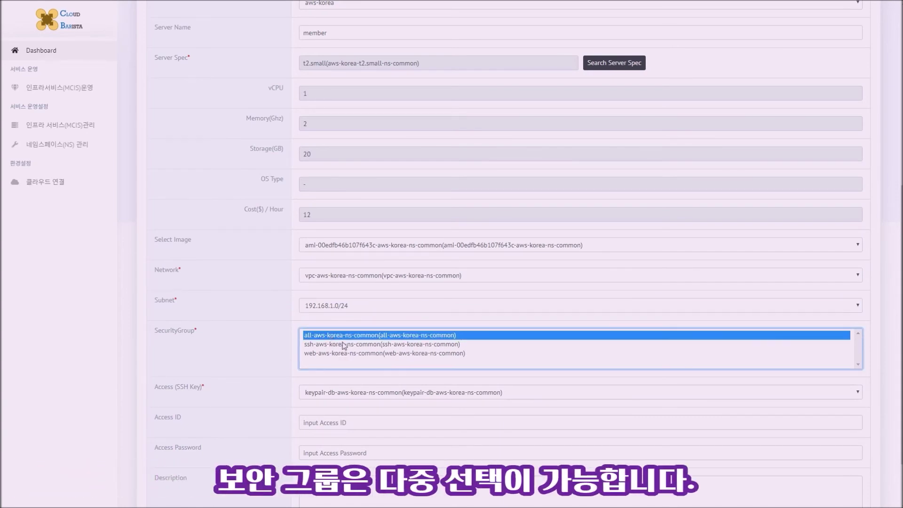
{"action": "left_click", "coordinate": [388, 394]}
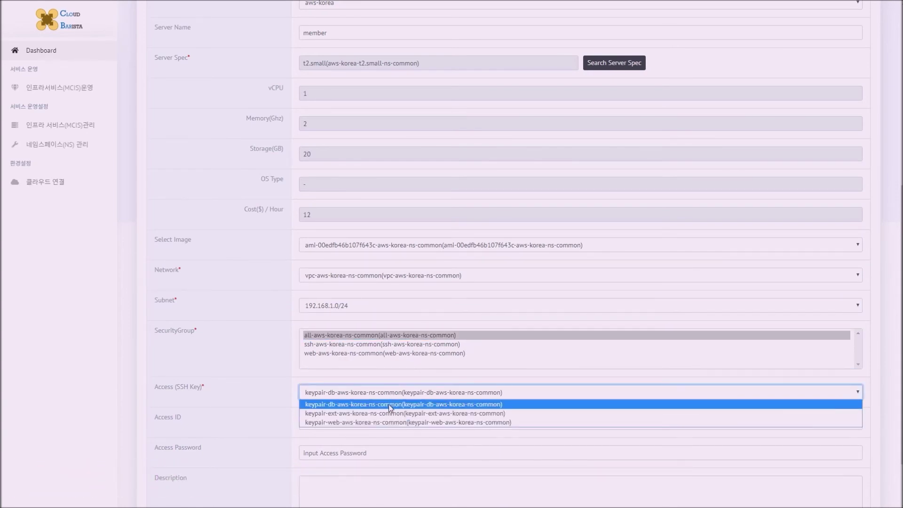
{"action": "left_click", "coordinate": [388, 405]}
{"action": "scroll", "coordinate": [389, 404], "scroll_direction": "down", "scroll_amount": 2}
{"action": "left_click", "coordinate": [369, 356]}
{"action": "type", "text": "ubuntu"}
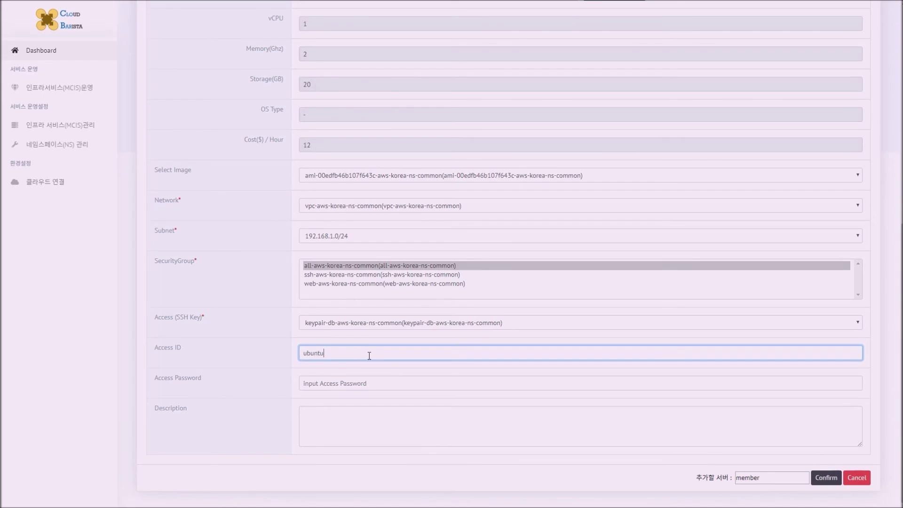
- Add a second server template to the mcis-common-member MCIS
{"action": "scroll", "coordinate": [700, 255], "scroll_direction": "up", "scroll_amount": 7}
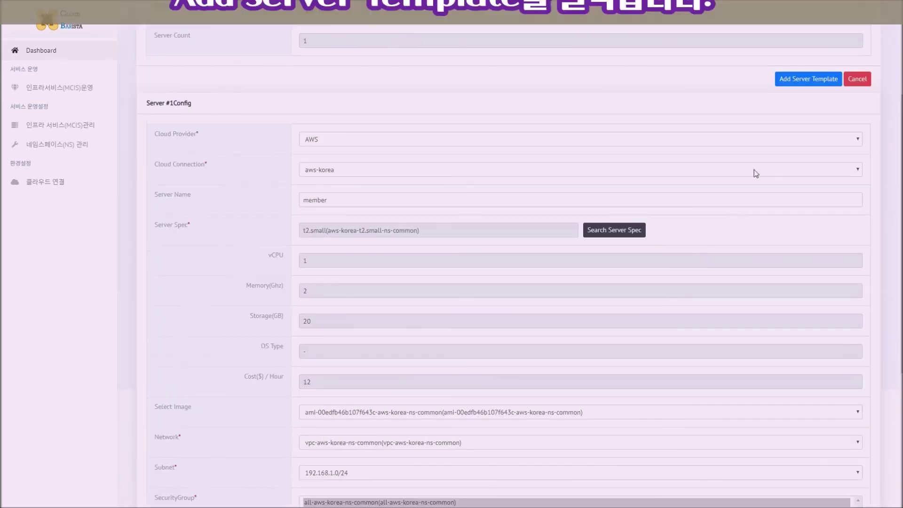
{"action": "scroll", "coordinate": [755, 174], "scroll_direction": "up", "scroll_amount": 3}
{"action": "left_click", "coordinate": [793, 174]}
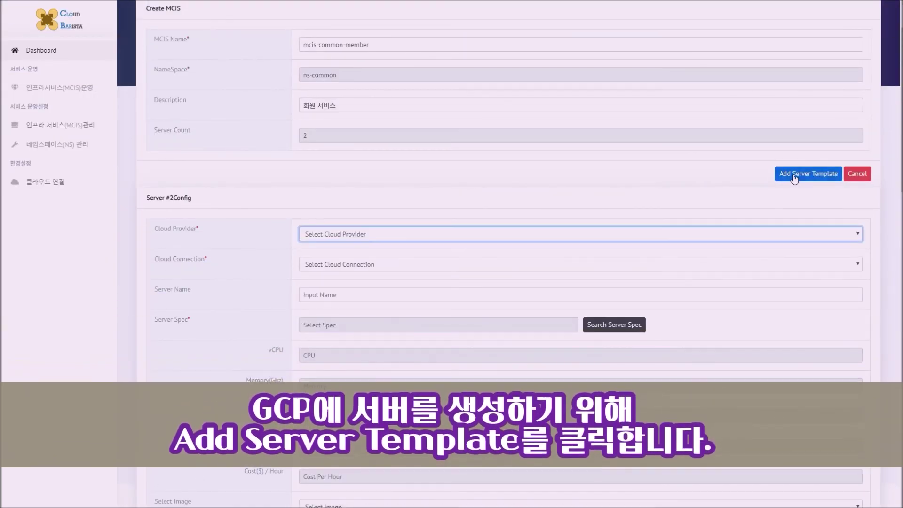
- Configure server #2 with cloud provider GCP, cloud connection gcp-eu and server name authentication
{"action": "scroll", "coordinate": [564, 235], "scroll_direction": "down", "scroll_amount": 1}
{"action": "left_click", "coordinate": [393, 206]}
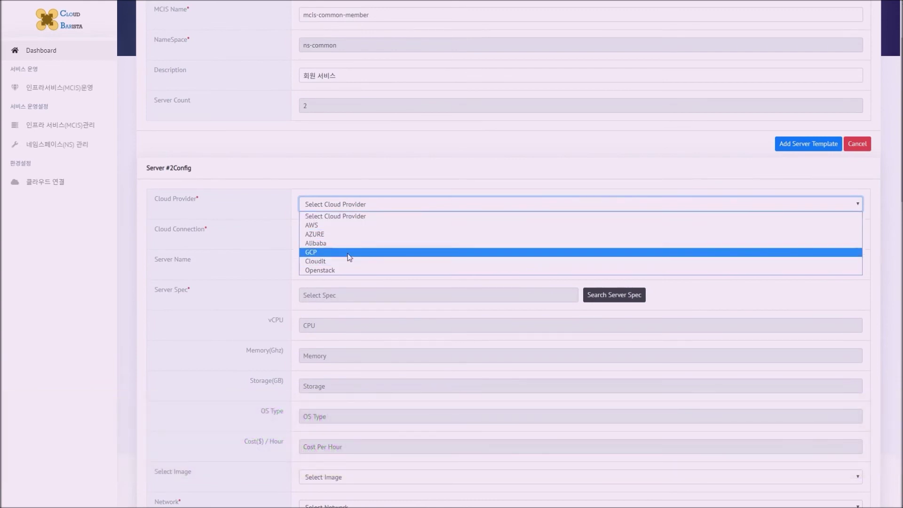
{"action": "left_click", "coordinate": [349, 258]}
{"action": "left_click", "coordinate": [359, 233]}
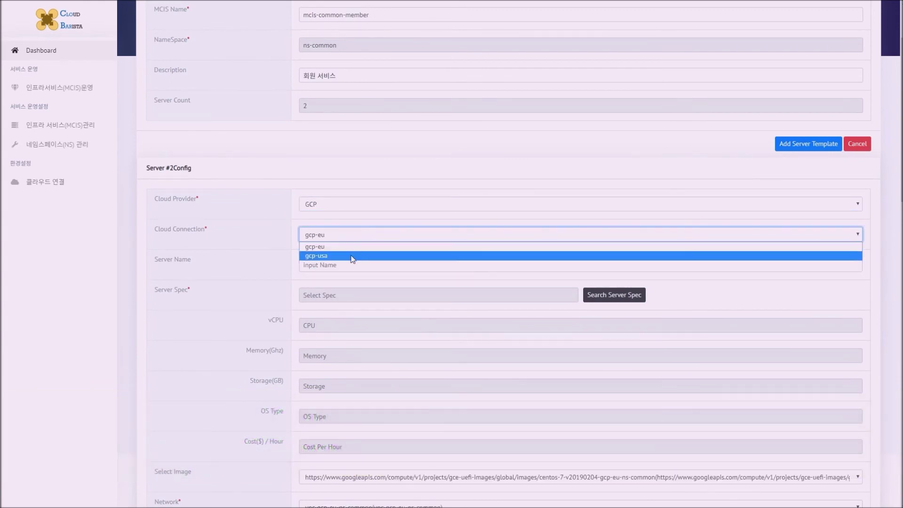
{"action": "left_click", "coordinate": [353, 248]}
{"action": "left_click", "coordinate": [351, 267]}
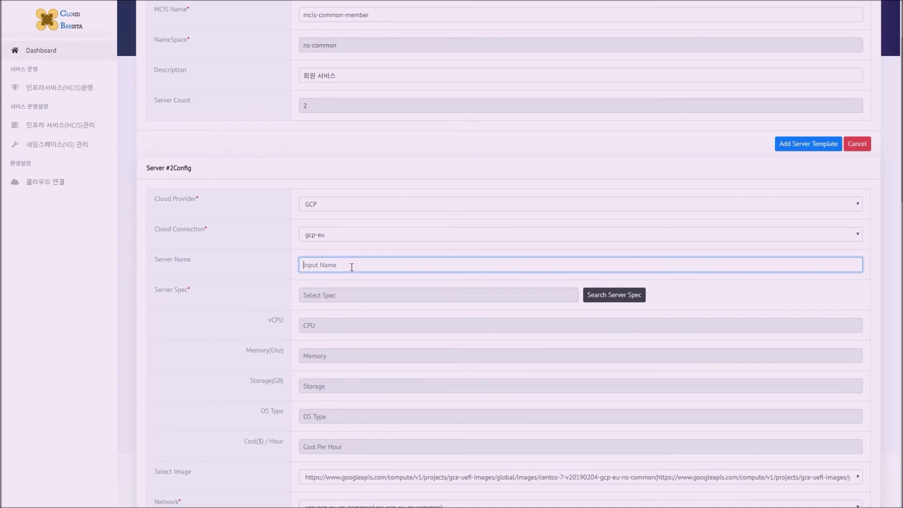
{"action": "type", "text": "authentication"}
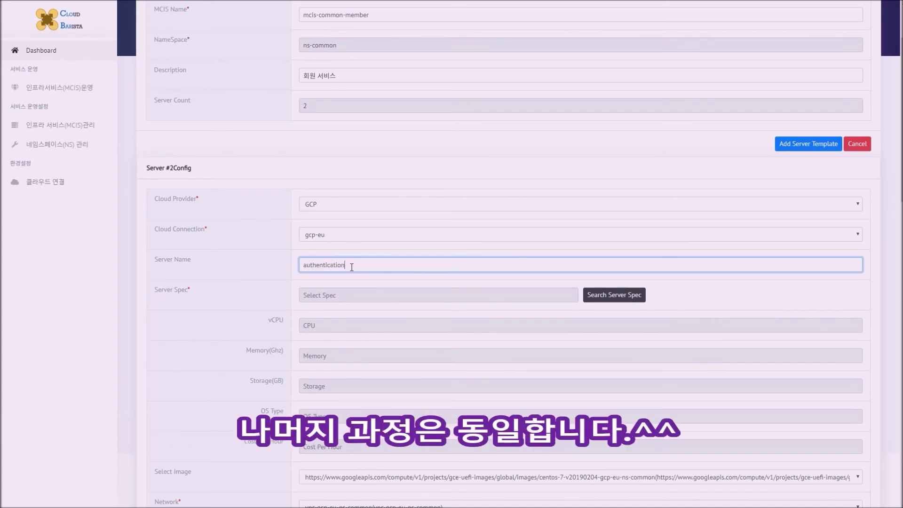
- Assign the gcp-eu-f1-micro-ns-common server spec to the authentication server
{"action": "left_click", "coordinate": [591, 295]}
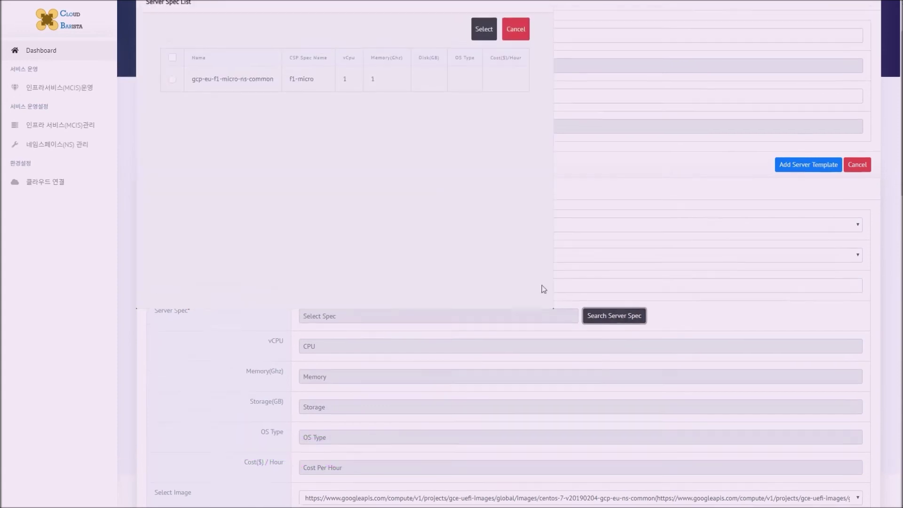
{"action": "left_click", "coordinate": [172, 111]}
{"action": "left_click", "coordinate": [481, 60]}
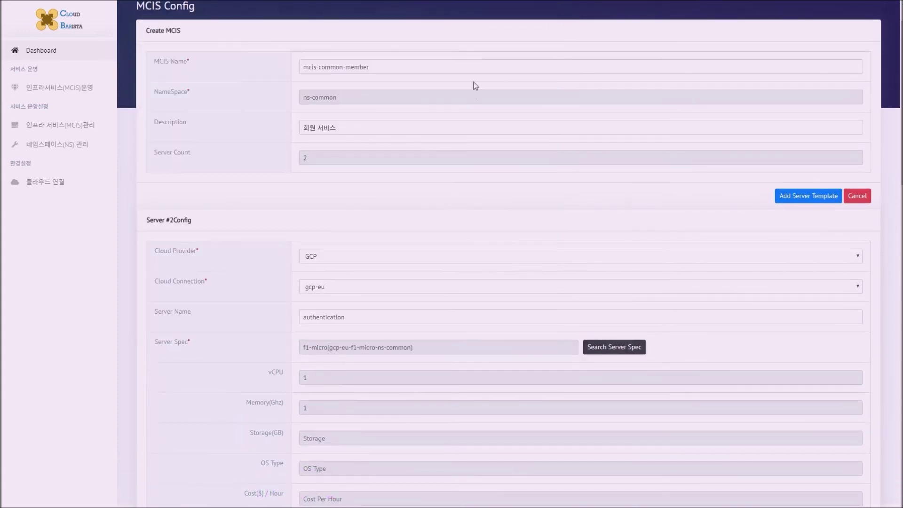
- Choose the ubuntu-1804-bionic-v20200521-gcp-eu-ns-common image, network vpc-gcp-eu-ns-common and subnet 192.168.1.0/24 for the authentication server
{"action": "scroll", "coordinate": [449, 230], "scroll_direction": "down", "scroll_amount": 3}
{"action": "scroll", "coordinate": [402, 254], "scroll_direction": "down", "scroll_amount": 5}
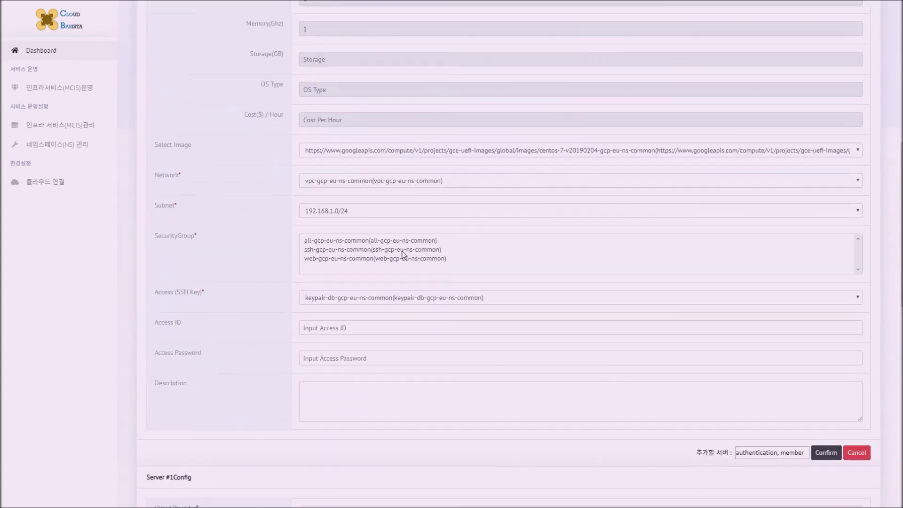
{"action": "left_click", "coordinate": [363, 153]}
{"action": "left_click", "coordinate": [377, 171]}
{"action": "left_click", "coordinate": [373, 183]}
{"action": "left_click", "coordinate": [369, 192]}
{"action": "left_click", "coordinate": [363, 211]}
{"action": "left_click", "coordinate": [363, 210]}
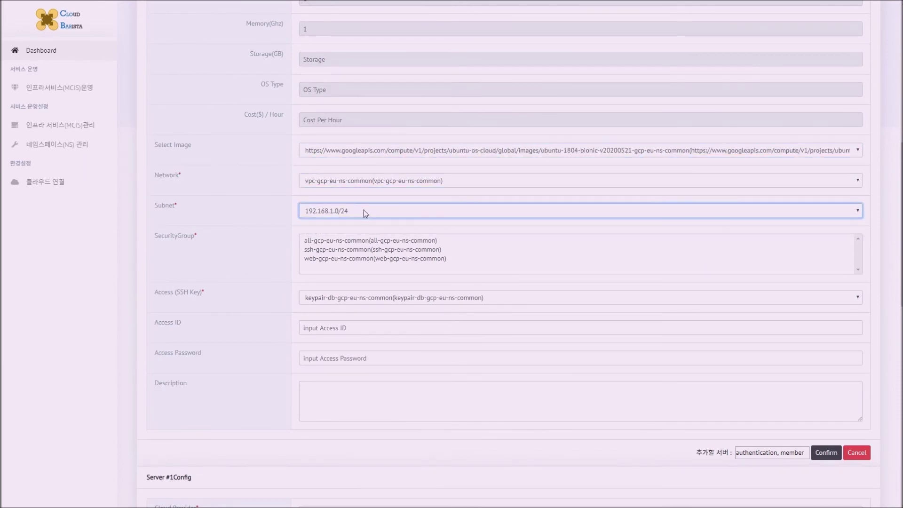
- Set security group all-gcp-eu-ns-common, SSH key keypair-db-gcp-eu-ns-common and access ID cb-user for the authentication server
{"action": "left_click", "coordinate": [340, 241]}
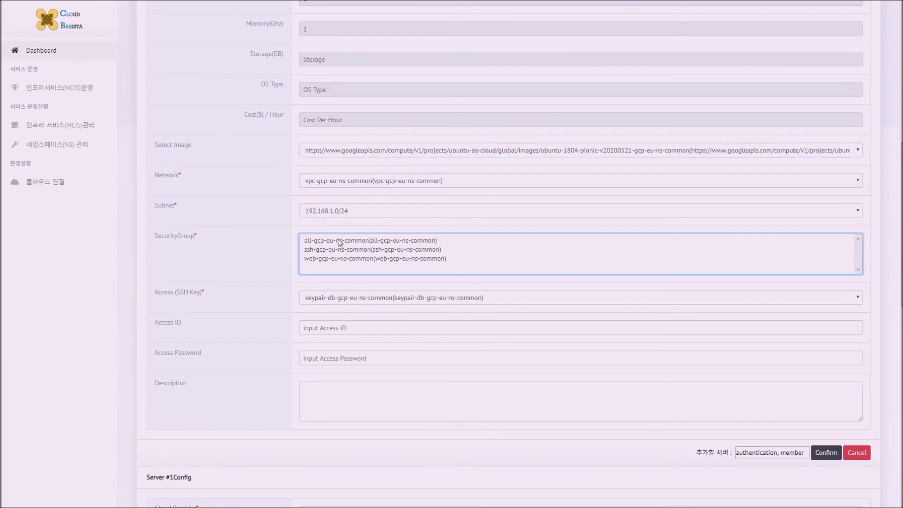
{"action": "left_click", "coordinate": [341, 299]}
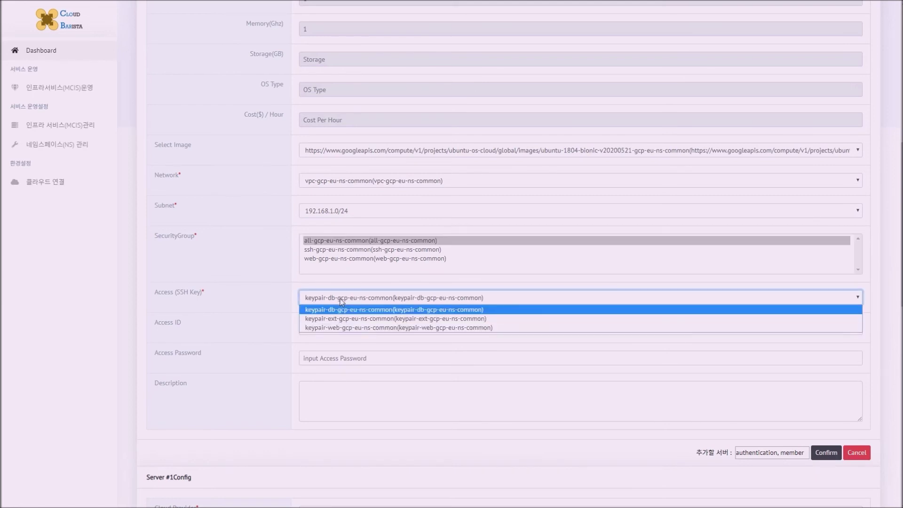
{"action": "left_click", "coordinate": [342, 301]}
{"action": "left_click", "coordinate": [345, 326]}
{"action": "type", "text": "cb-user"}
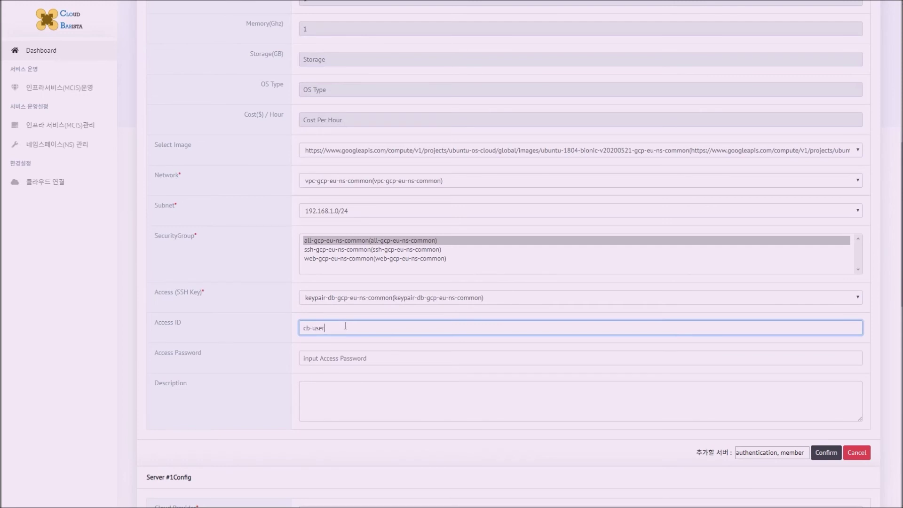
- Submit the mcis-common-member MCIS with its member and authentication servers and review it on the dashboard
{"action": "scroll", "coordinate": [343, 310], "scroll_direction": "down", "scroll_amount": 5}
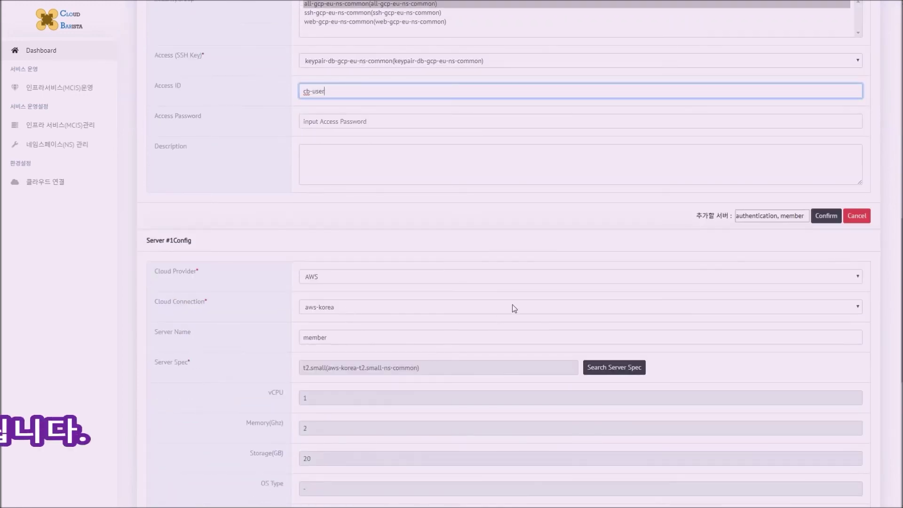
{"action": "left_click", "coordinate": [825, 216]}
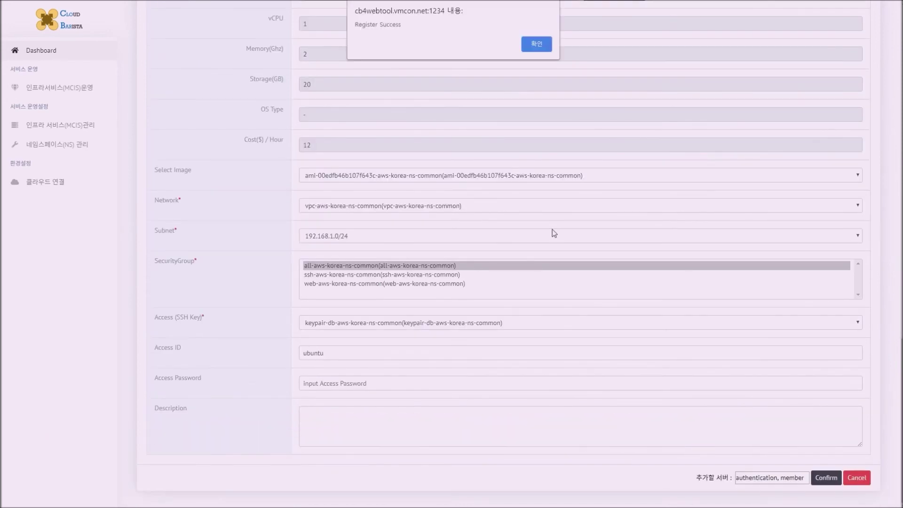
{"action": "key", "text": "Return"}
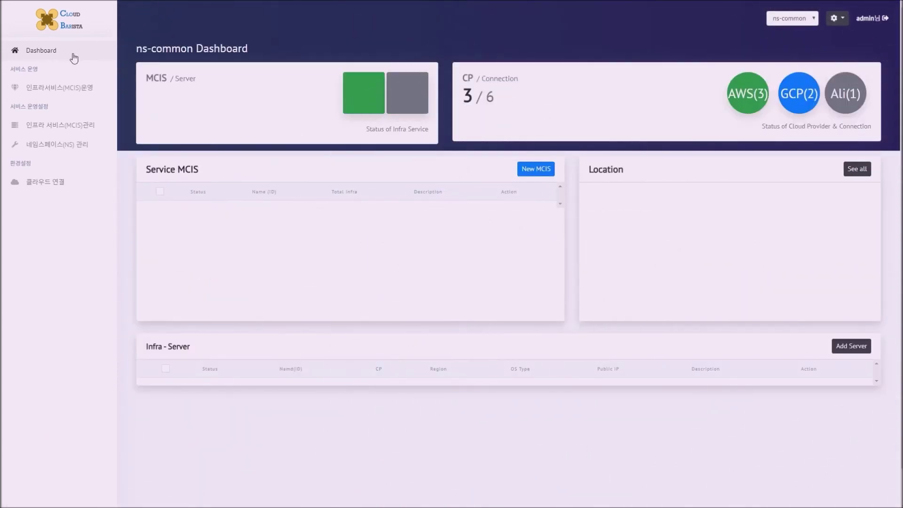
{"action": "scroll", "coordinate": [608, 91], "scroll_direction": "down", "scroll_amount": 1}
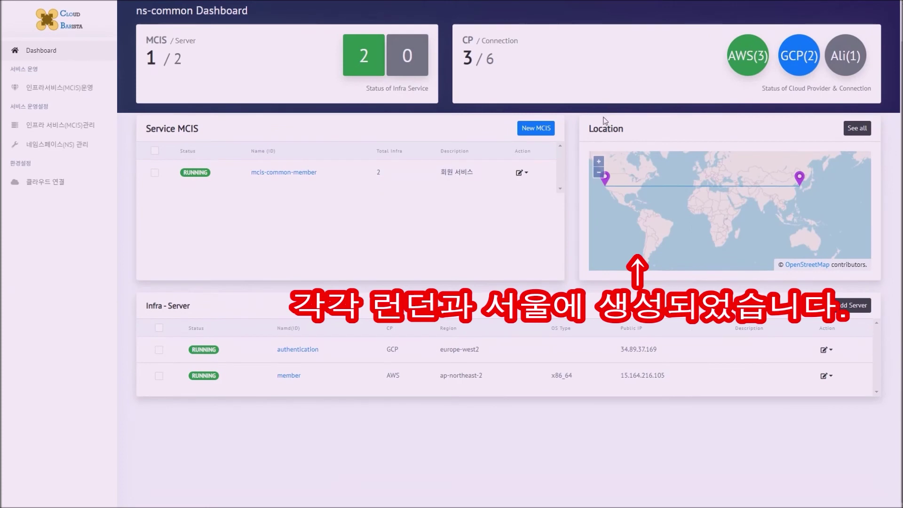
- Start a new MCIS named mcis-common-billing with the description 과금 서비스
{"action": "left_click", "coordinate": [536, 127]}
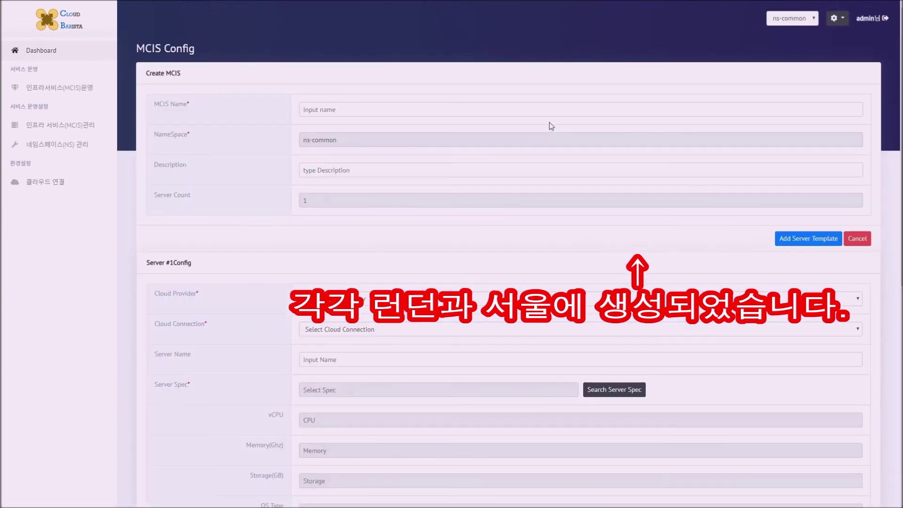
{"action": "left_click", "coordinate": [422, 115]}
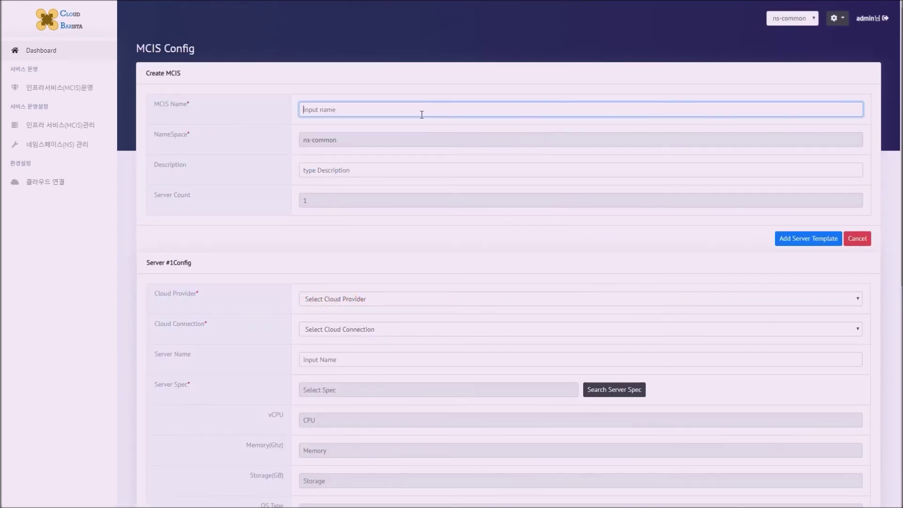
{"action": "type", "text": "mcis-common-billing"}
{"action": "left_click", "coordinate": [370, 171]}
{"action": "type", "text": "과금 서빗"}
- Configure server #1 with cloud provider AWS, cloud connection aws-eu and server name settlement
{"action": "scroll", "coordinate": [369, 209], "scroll_direction": "down", "scroll_amount": 2}
{"action": "left_click", "coordinate": [363, 207]}
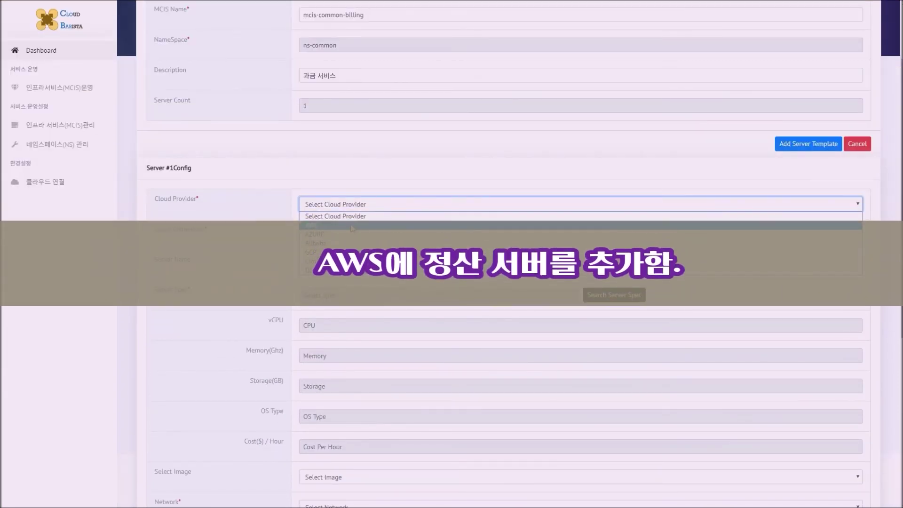
{"action": "left_click", "coordinate": [352, 226]}
{"action": "left_click", "coordinate": [366, 262]}
{"action": "type", "text": "settlem"}
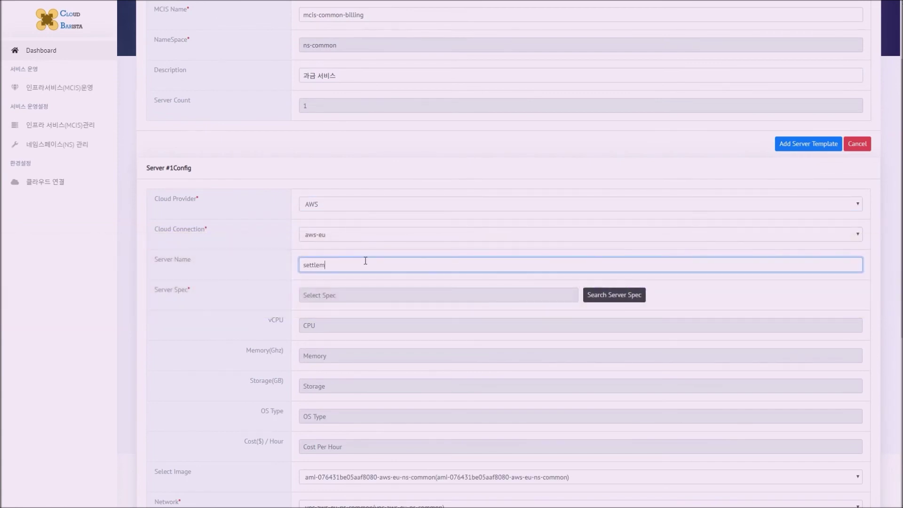
- Assign the aws-eu-t2.small-ns-common server spec to the settlement server
{"action": "left_click", "coordinate": [600, 296]}
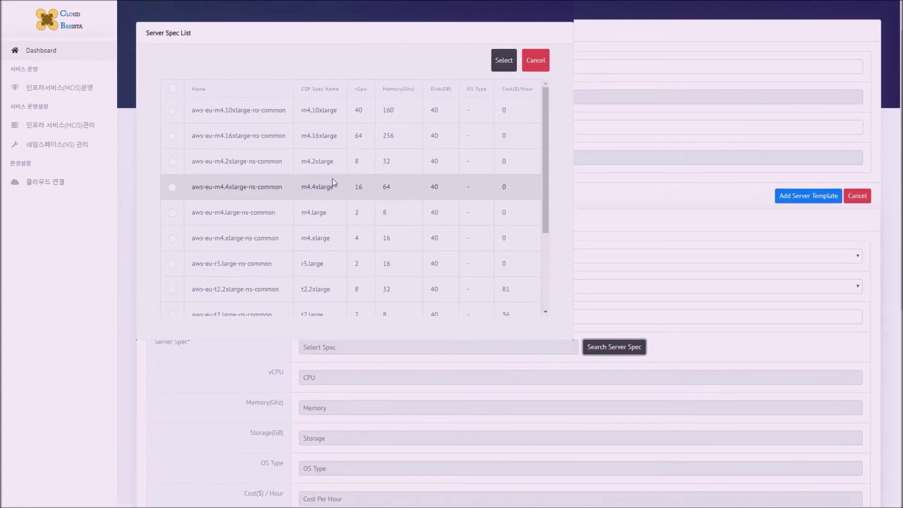
{"action": "scroll", "coordinate": [335, 181], "scroll_direction": "down", "scroll_amount": 3}
{"action": "left_click", "coordinate": [181, 274]}
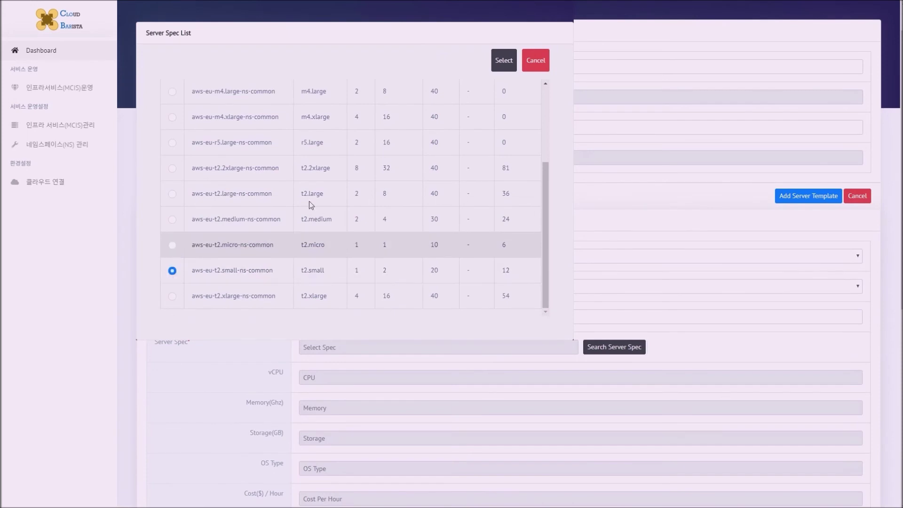
{"action": "left_click", "coordinate": [503, 64]}
- Choose the ami-0e342d72b12109f91-aws-eu-ns-common image for the settlement server
{"action": "scroll", "coordinate": [487, 116], "scroll_direction": "down", "scroll_amount": 7}
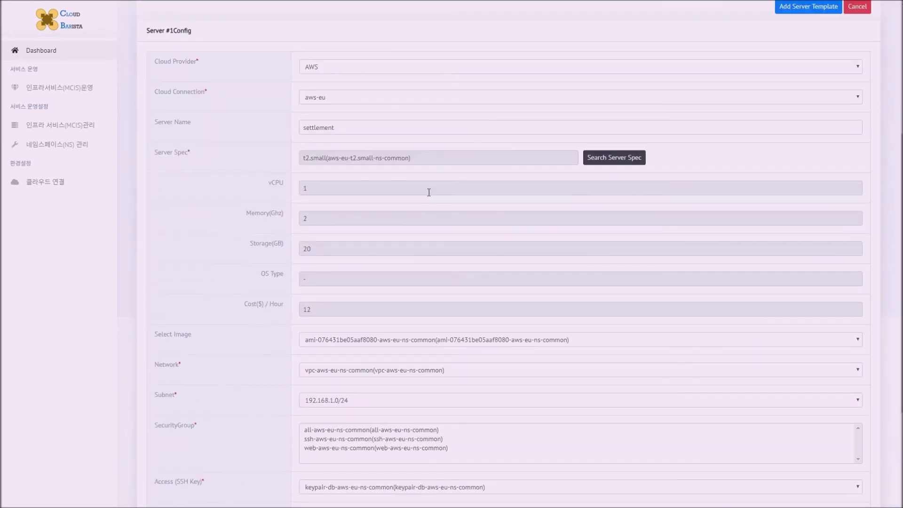
{"action": "left_click", "coordinate": [396, 203]}
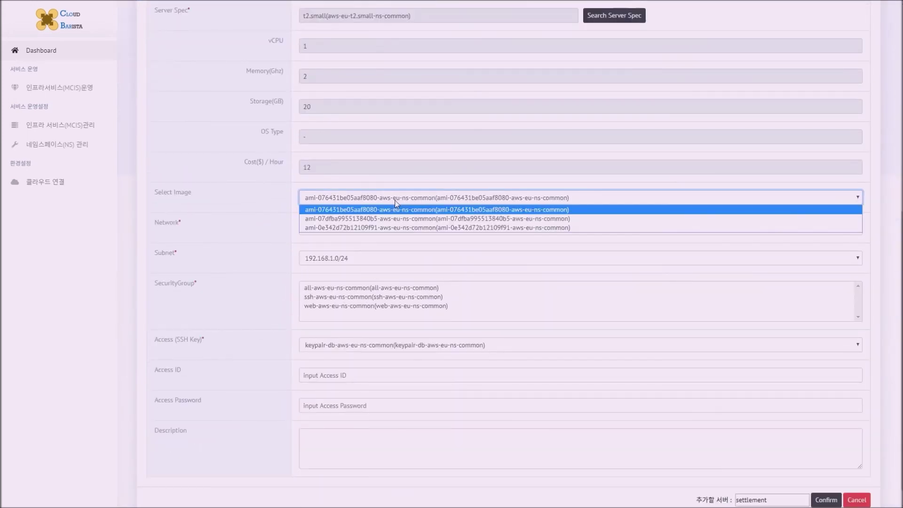
{"action": "left_click", "coordinate": [488, 227]}
- Set security group all-aws-eu-ns-common, SSH key keypair-db-aws-eu-ns-common and access ID ubuntu for the settlement server
{"action": "left_click", "coordinate": [336, 287]}
{"action": "left_click", "coordinate": [356, 348]}
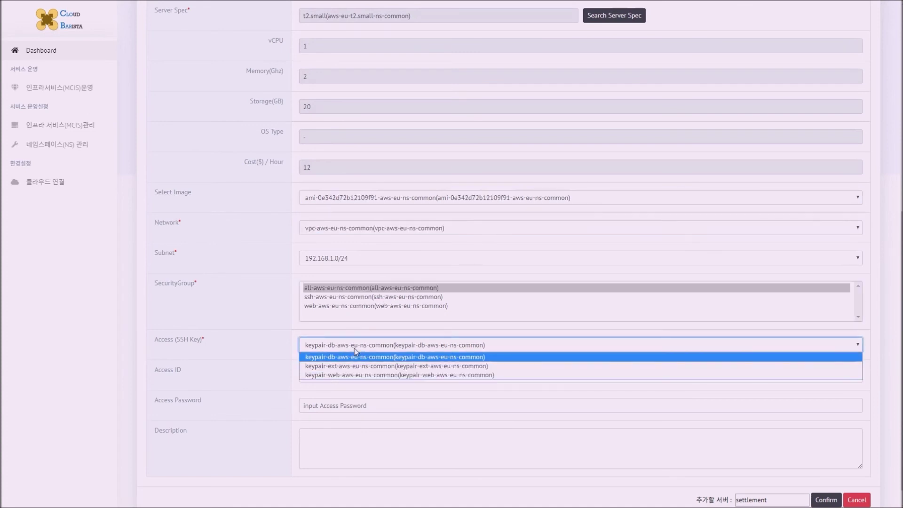
{"action": "left_click", "coordinate": [354, 356]}
{"action": "left_click", "coordinate": [353, 374]}
{"action": "type", "text": "ubuntu"}
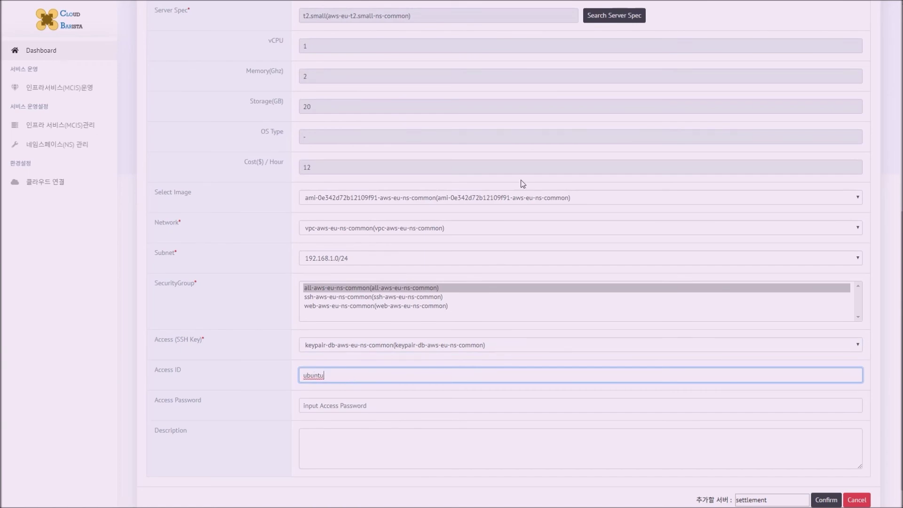
- Add a second server template with cloud provider GCP, cloud connection gcp-eu and server name billing
{"action": "key", "text": "Return"}
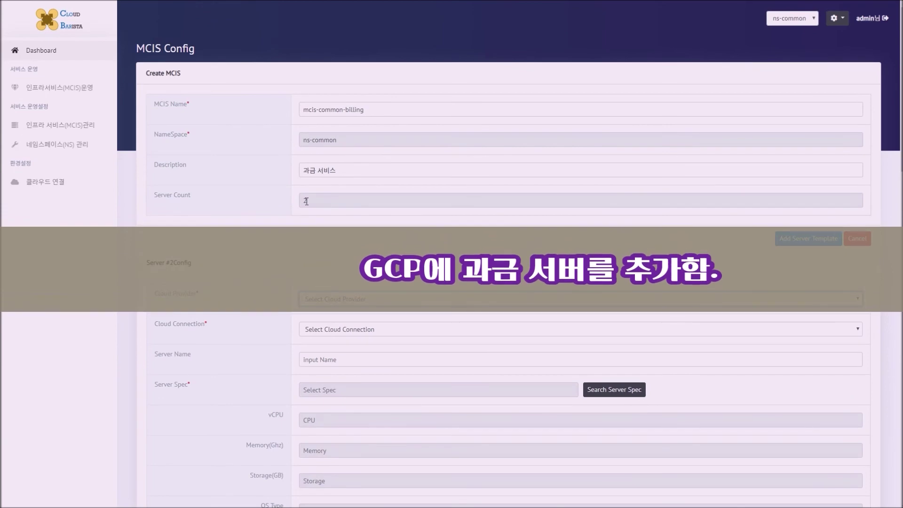
{"action": "left_click", "coordinate": [379, 299]}
{"action": "left_click", "coordinate": [329, 347]}
- Assign the gcp-eu-f1-micro-ns-common server spec to the billing server
{"action": "left_click", "coordinate": [611, 389]}
{"action": "left_click", "coordinate": [172, 111]}
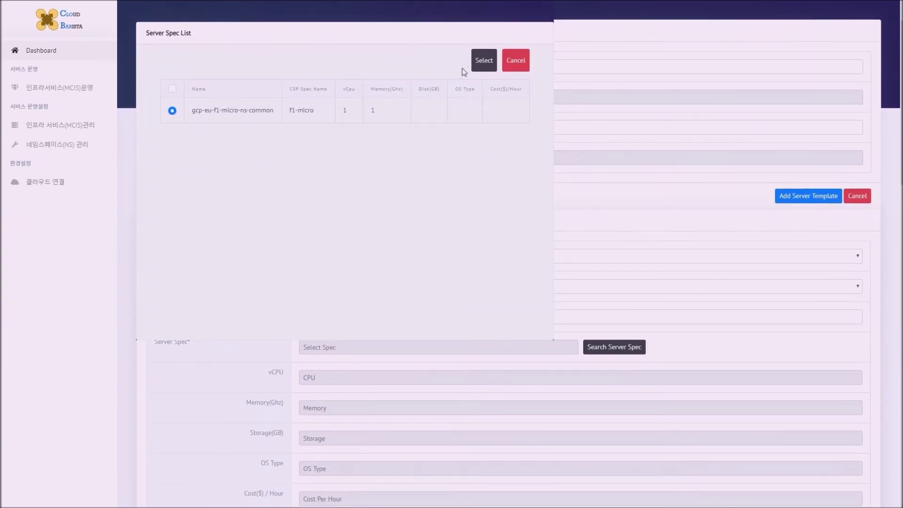
{"action": "left_click", "coordinate": [484, 60]}
- Choose the ubuntu-1804-bionic-v20200521-gcp-eu-ns-common image for the billing server
{"action": "scroll", "coordinate": [430, 216], "scroll_direction": "down", "scroll_amount": 6}
{"action": "left_click", "coordinate": [366, 245]}
{"action": "left_click", "coordinate": [363, 265]}
- Set security group all-gcp-eu-ns-common and SSH key keypair-db-gcp-eu-ns-common for the billing server and fill in its access ID
{"action": "scroll", "coordinate": [355, 282], "scroll_direction": "down", "scroll_amount": 2}
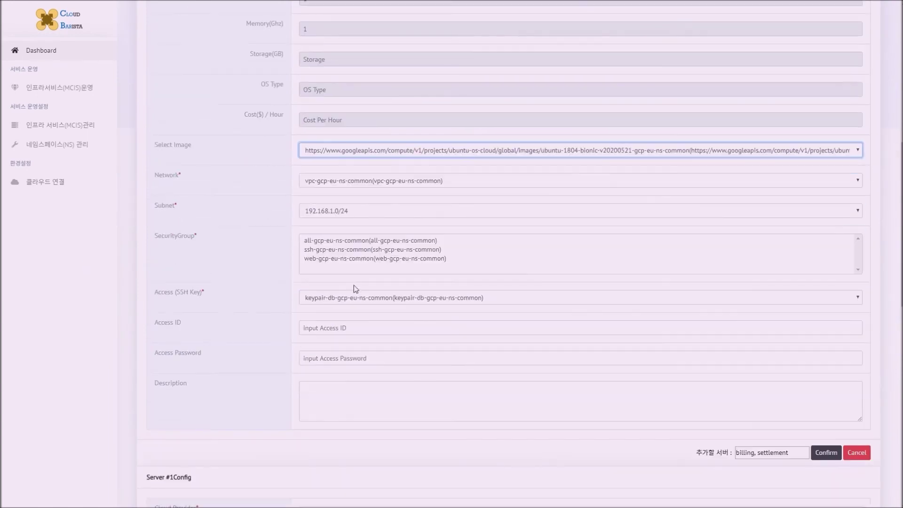
{"action": "left_click", "coordinate": [332, 244]}
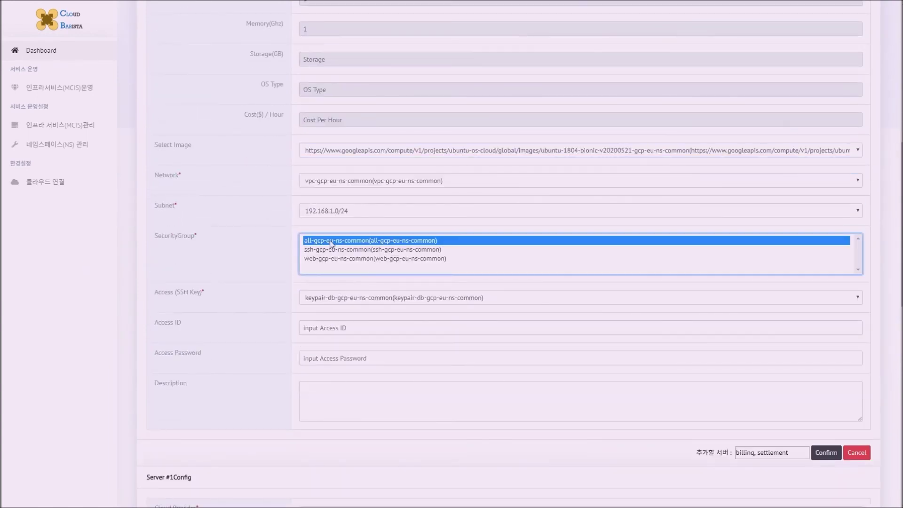
{"action": "left_click", "coordinate": [350, 302]}
{"action": "left_click", "coordinate": [327, 327]}
{"action": "left_click", "coordinate": [826, 452]}
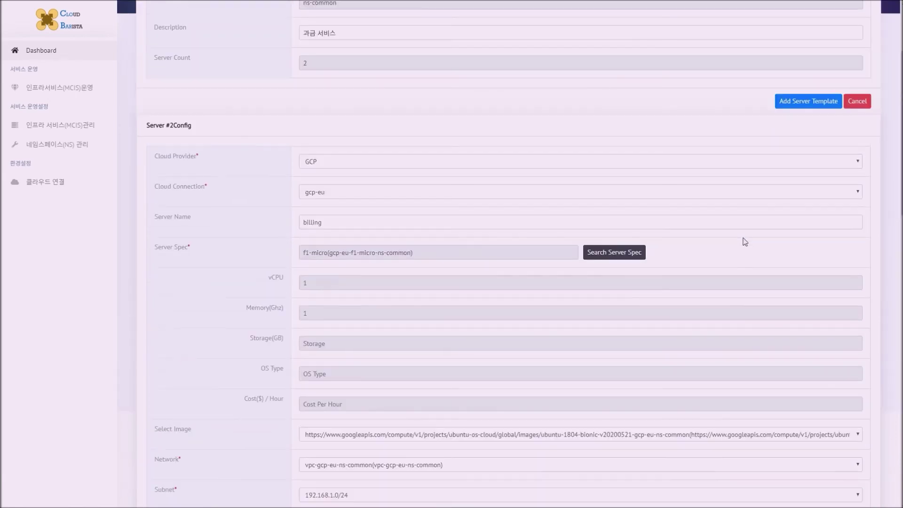
- Add a third server template with cloud provider Alibaba, cloud connection ali-japan and server name external-link
{"action": "left_click", "coordinate": [807, 101]}
{"action": "scroll", "coordinate": [329, 211], "scroll_direction": "up", "scroll_amount": 1}
{"action": "left_click", "coordinate": [329, 208]}
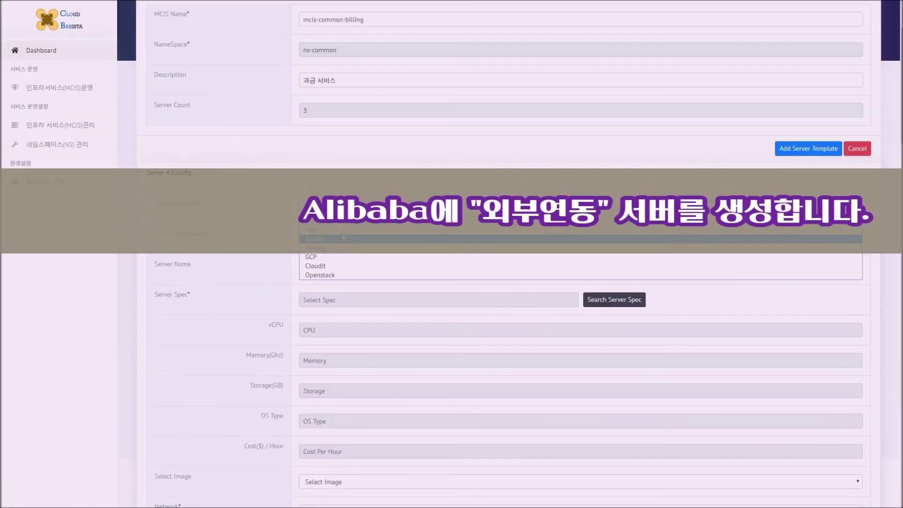
{"action": "left_click", "coordinate": [329, 248]}
{"action": "left_click", "coordinate": [343, 269]}
{"action": "type", "text": "external-link"}
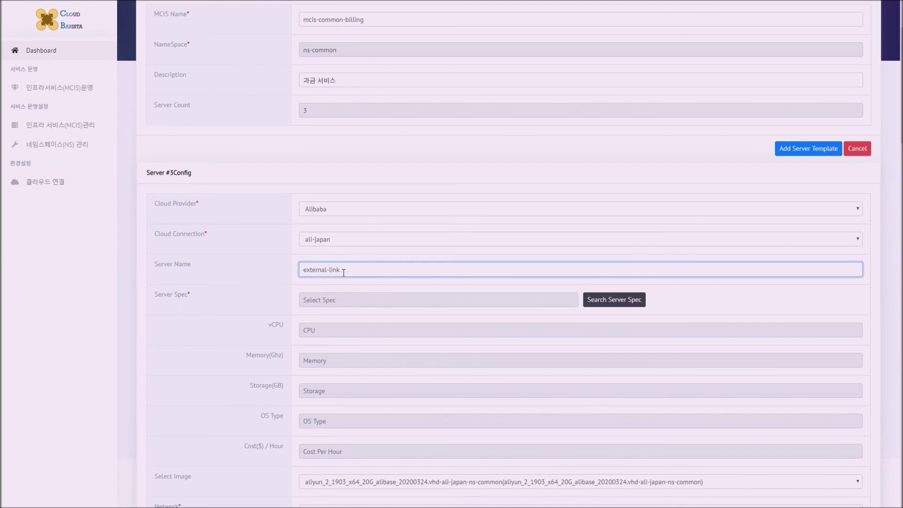
- Assign the ali-japan-ecs.t5-lc2m1.nano-ns-common server spec to the external-link server
{"action": "left_click", "coordinate": [594, 300]}
{"action": "left_click", "coordinate": [172, 112]}
{"action": "left_click", "coordinate": [529, 63]}
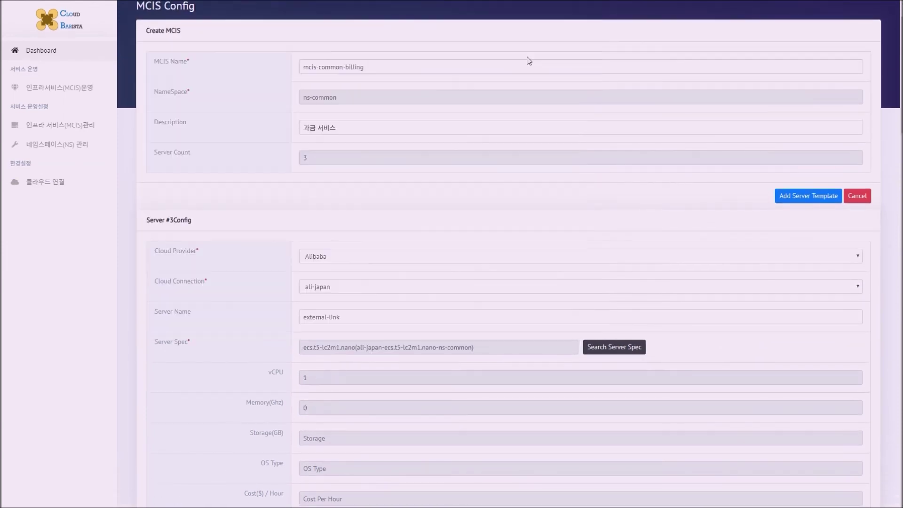
- Choose image ubuntu_18_04_x64_20G_alibase_20200426.vhd-ali-japan-ns-common, network vpc-ali-japan-ns-common and subnet 192.168.1.0/24 for the external-link server
{"action": "scroll", "coordinate": [529, 62], "scroll_direction": "down", "scroll_amount": 7}
{"action": "left_click", "coordinate": [366, 200]}
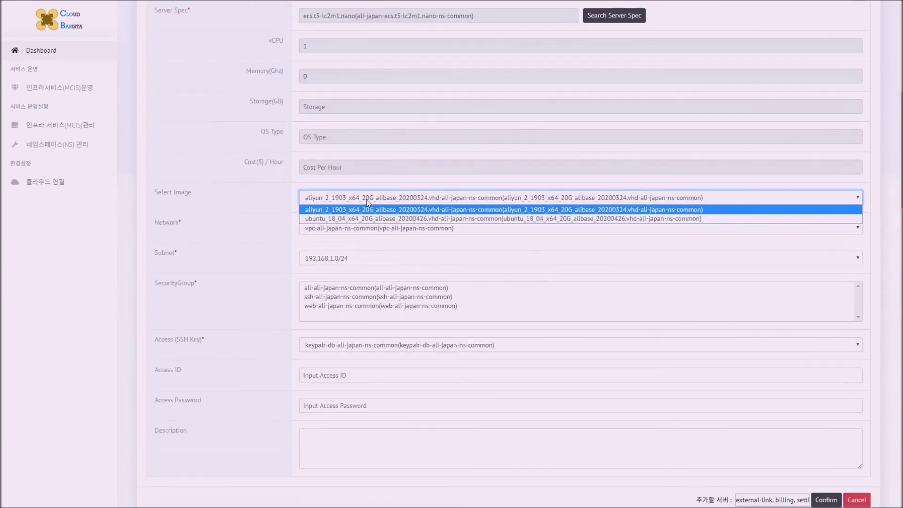
{"action": "left_click", "coordinate": [359, 219]}
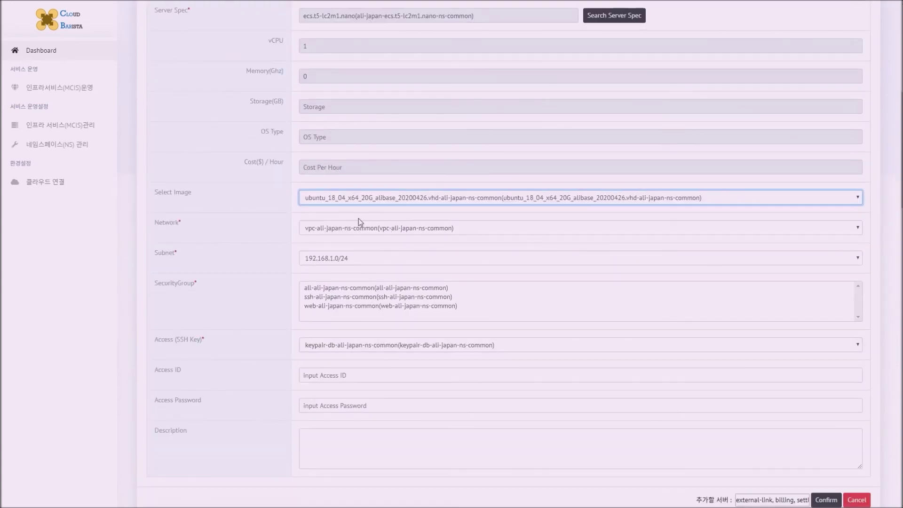
{"action": "left_click", "coordinate": [359, 227]}
{"action": "left_click", "coordinate": [359, 239]}
{"action": "left_click", "coordinate": [359, 257]}
{"action": "left_click", "coordinate": [360, 257]}
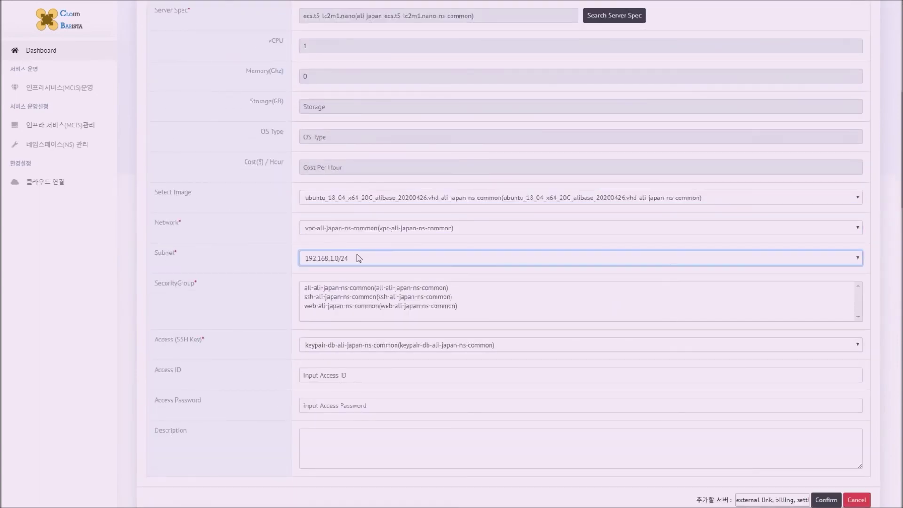
- Assign security group all-ali-japan-ns-common and an SSH key to the external-link server, and submit the mcis-common-billing MCIS
{"action": "scroll", "coordinate": [435, 286], "scroll_direction": "down", "scroll_amount": 1}
{"action": "left_click", "coordinate": [346, 250]}
{"action": "left_click", "coordinate": [337, 241]}
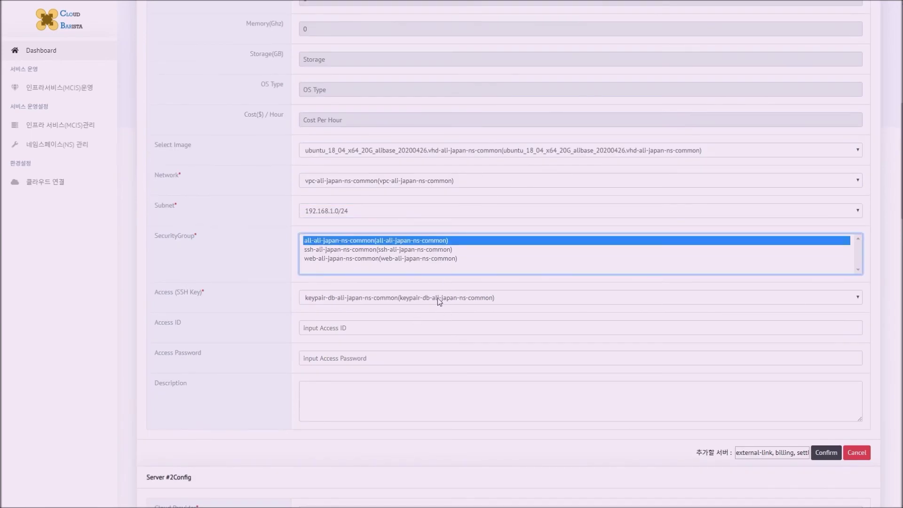
{"action": "scroll", "coordinate": [395, 254], "scroll_direction": "down", "scroll_amount": 1}
{"action": "left_click", "coordinate": [376, 251]}
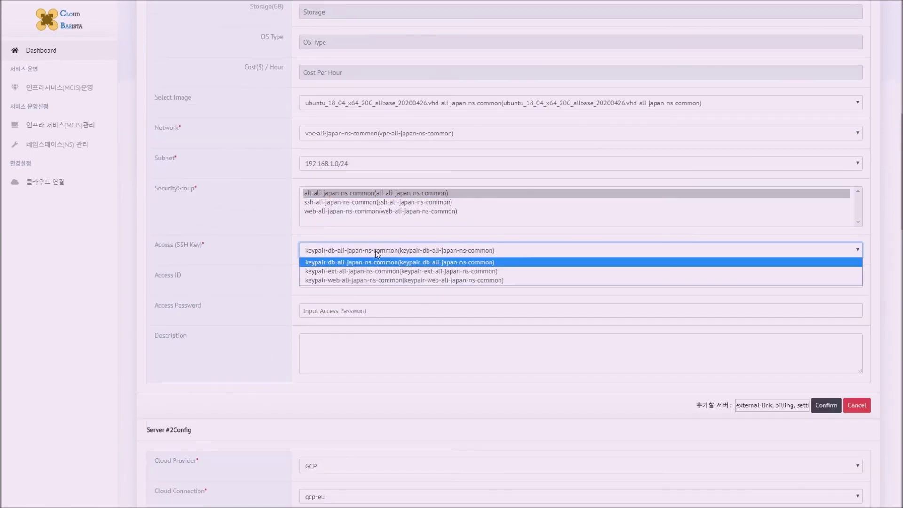
{"action": "left_click", "coordinate": [367, 280]}
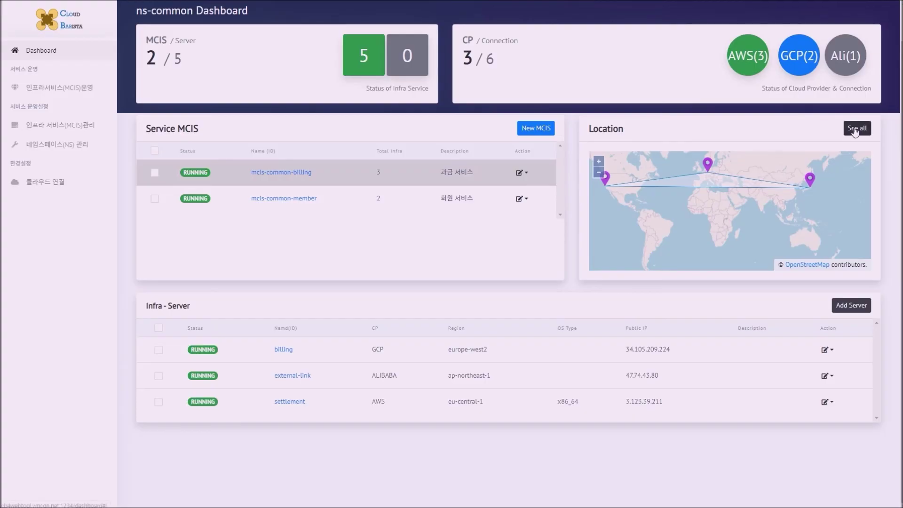
- Examine the settlement, external-link and billing server markers on the full location map, and close the map
{"action": "left_click", "coordinate": [854, 128]}
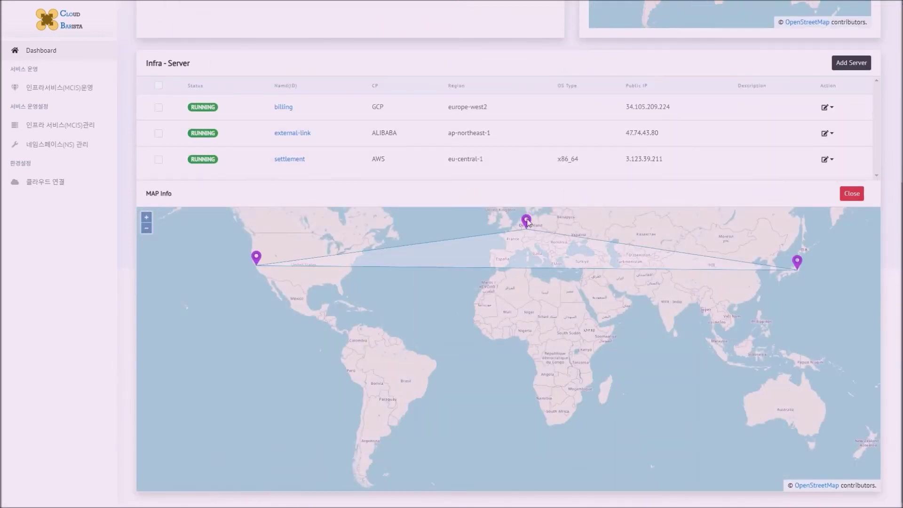
{"action": "left_click", "coordinate": [527, 221]}
{"action": "left_click", "coordinate": [797, 262]}
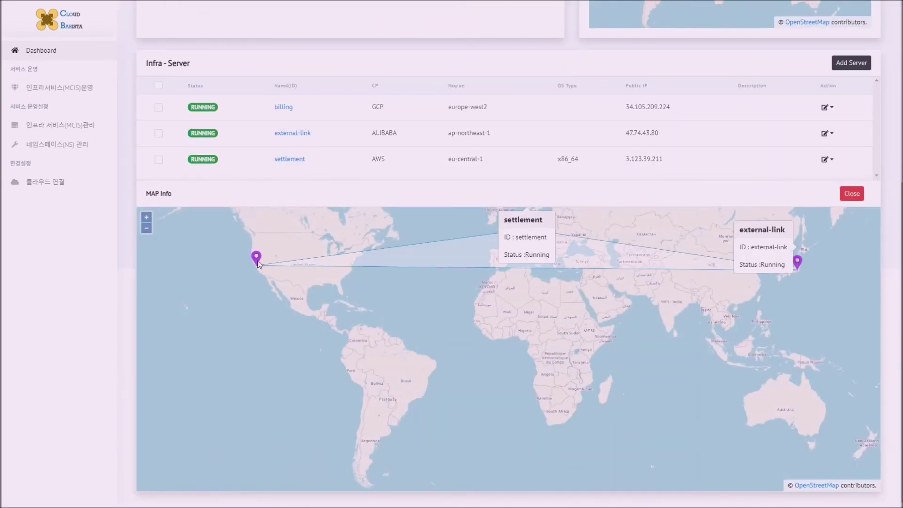
{"action": "left_click", "coordinate": [255, 257]}
{"action": "left_click", "coordinate": [852, 196]}
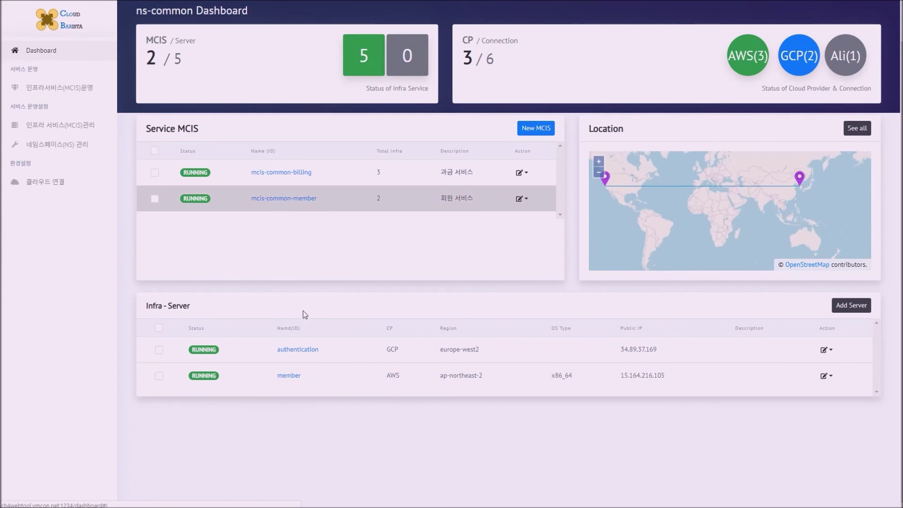
- Suspend the authentication and member servers of mcis-common-member one after the other, acknowledging each request
{"action": "left_click", "coordinate": [825, 351]}
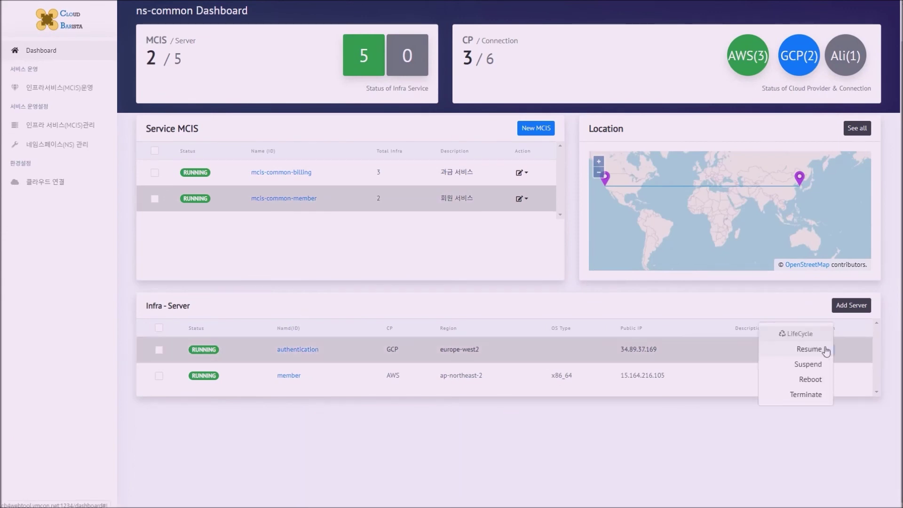
{"action": "left_click", "coordinate": [802, 365]}
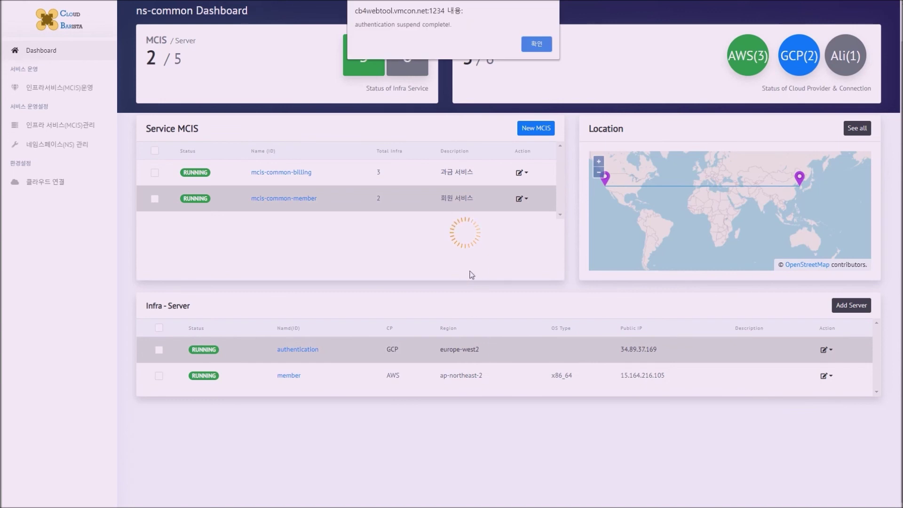
{"action": "key", "text": "Return"}
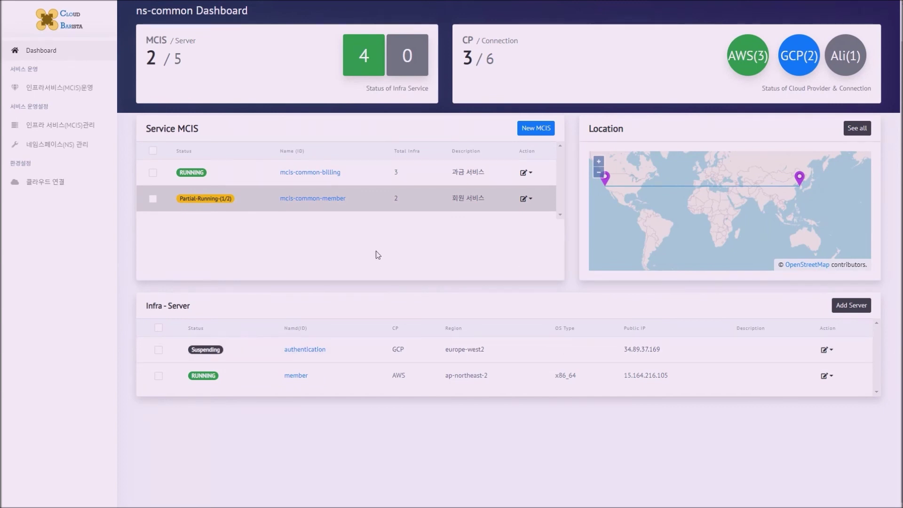
{"action": "left_click", "coordinate": [826, 375]}
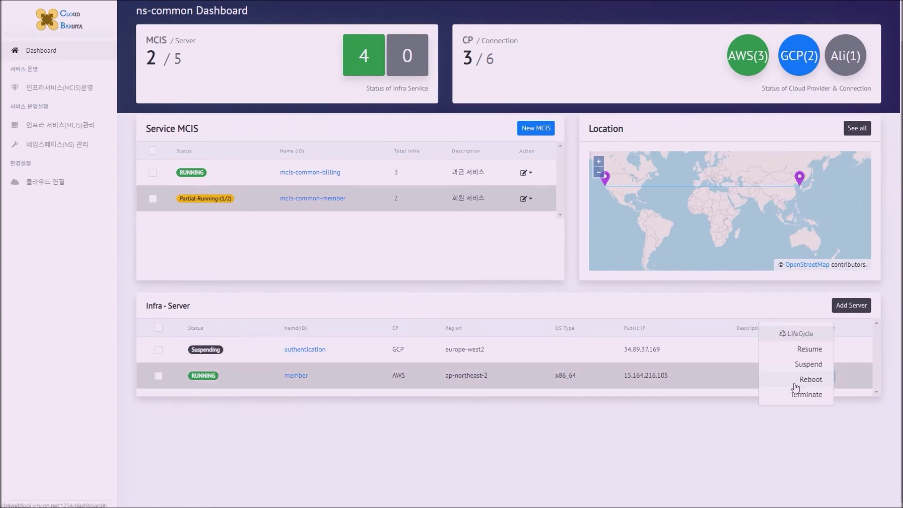
{"action": "left_click", "coordinate": [798, 364]}
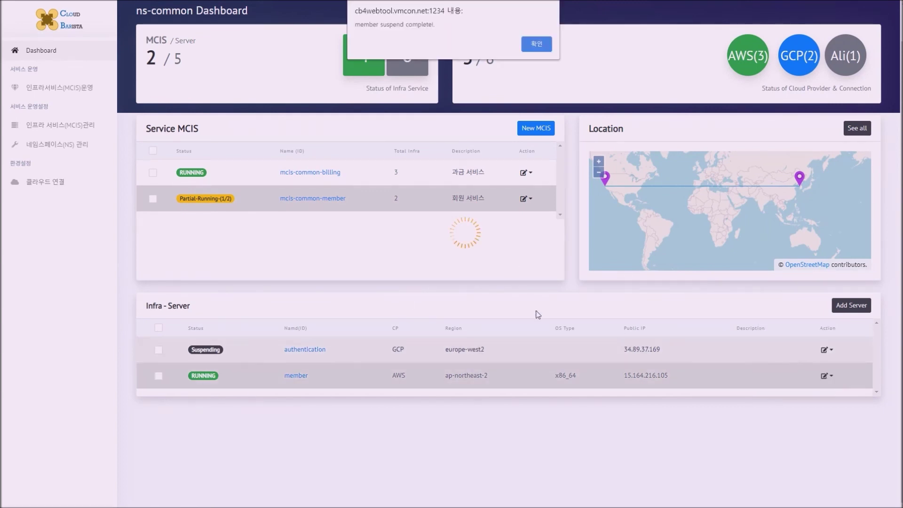
{"action": "left_click", "coordinate": [535, 45]}
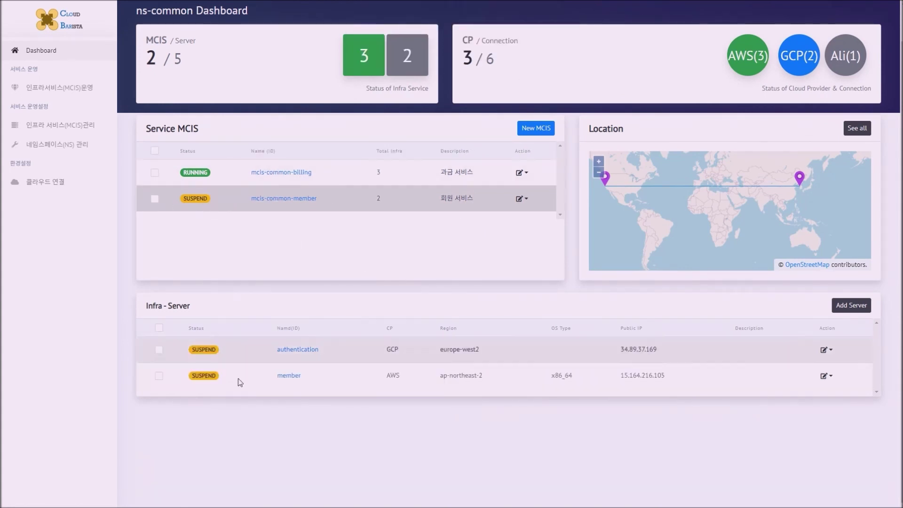
- Resume the whole mcis-common-member MCIS and display its server list
{"action": "left_click", "coordinate": [527, 201]}
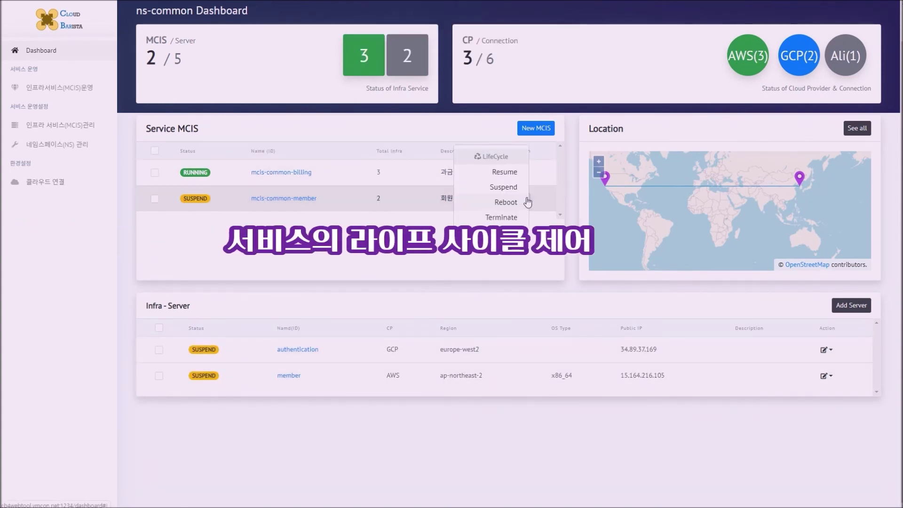
{"action": "left_click", "coordinate": [501, 173]}
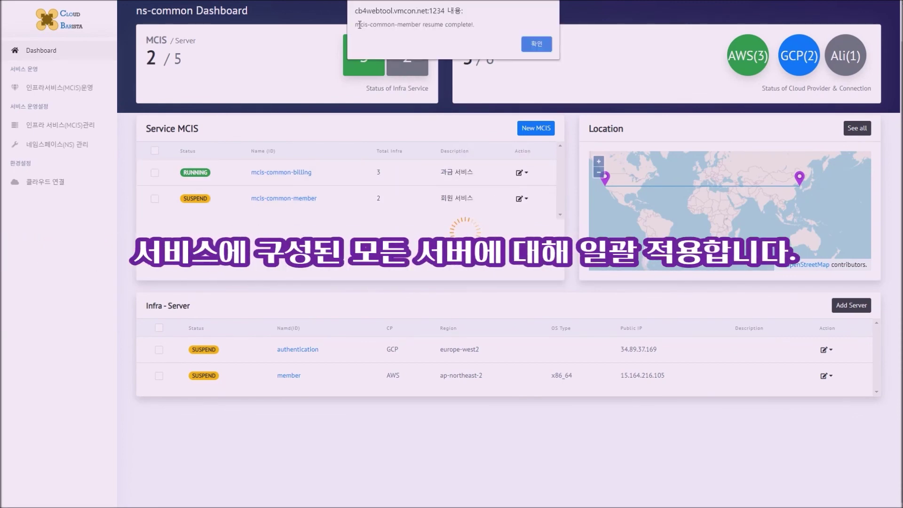
{"action": "left_click", "coordinate": [536, 44]}
{"action": "left_click", "coordinate": [287, 201]}
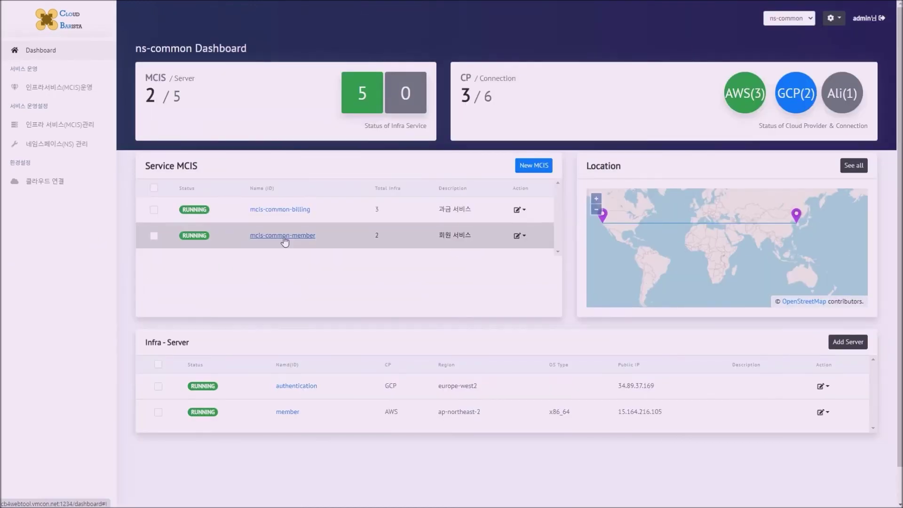
- Open the billing server's details in mcis-common-billing and agree to enable its monitoring service
{"action": "left_click", "coordinate": [268, 213]}
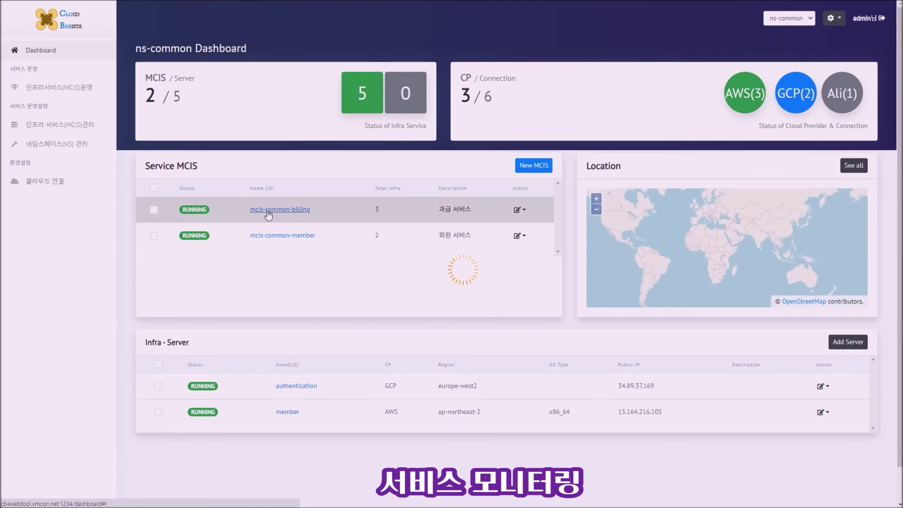
{"action": "left_click", "coordinate": [283, 386]}
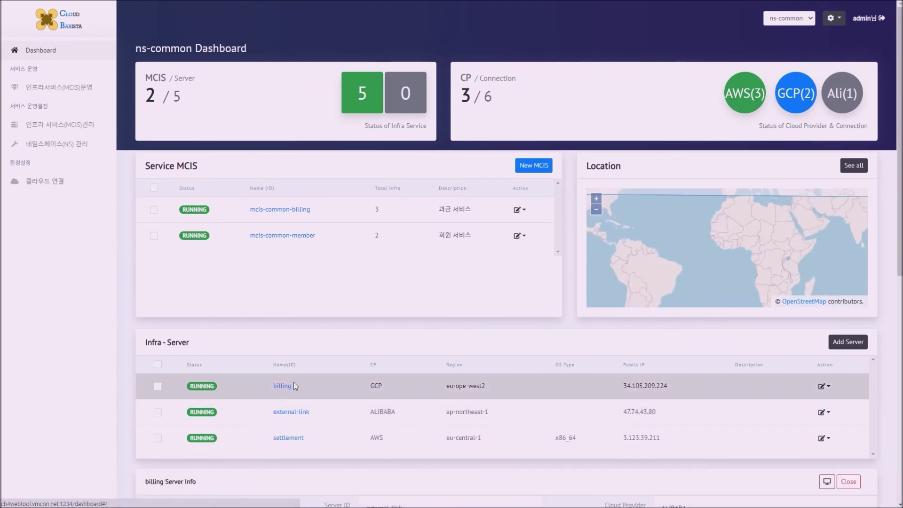
{"action": "scroll", "coordinate": [295, 383], "scroll_direction": "down", "scroll_amount": 10}
{"action": "left_click", "coordinate": [826, 53]}
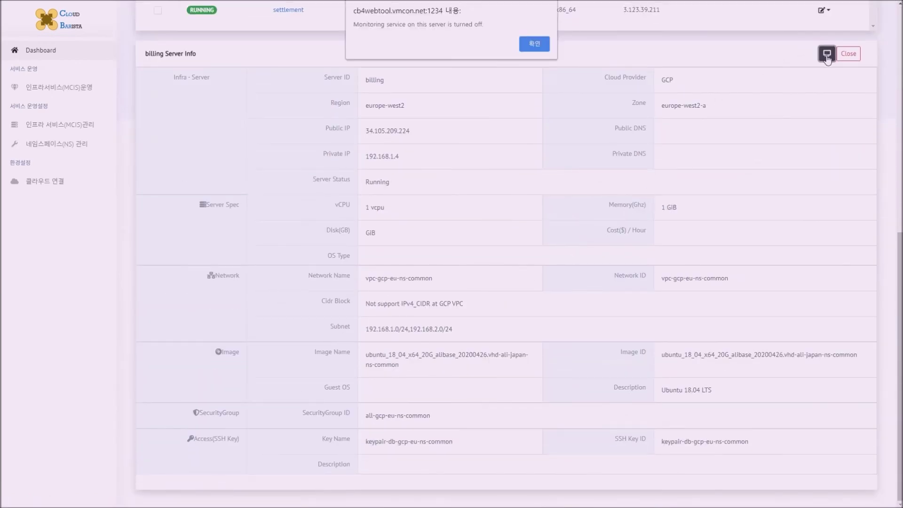
{"action": "left_click", "coordinate": [527, 46]}
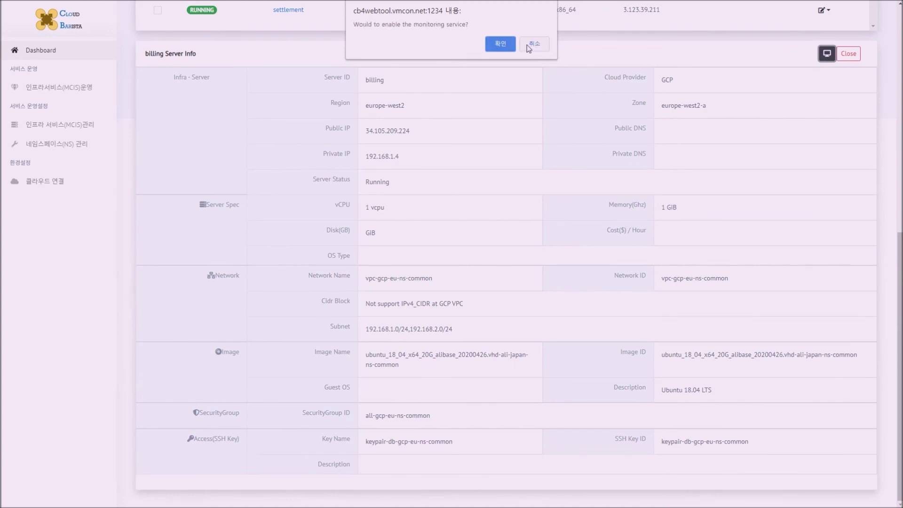
{"action": "left_click", "coordinate": [500, 44]}
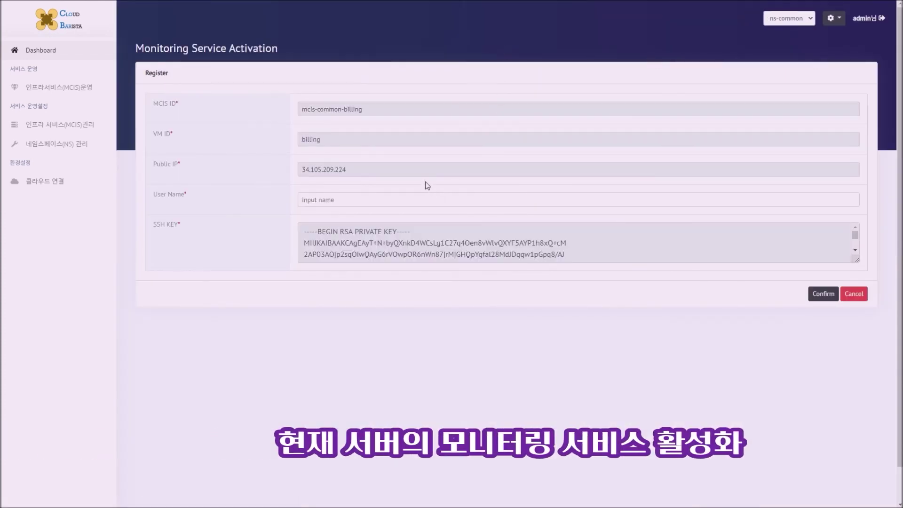
- Activate the monitoring service on the billing server with the user name cb-user
{"action": "left_click", "coordinate": [421, 197]}
{"action": "type", "text": "cb-user"}
{"action": "left_click", "coordinate": [822, 294]}
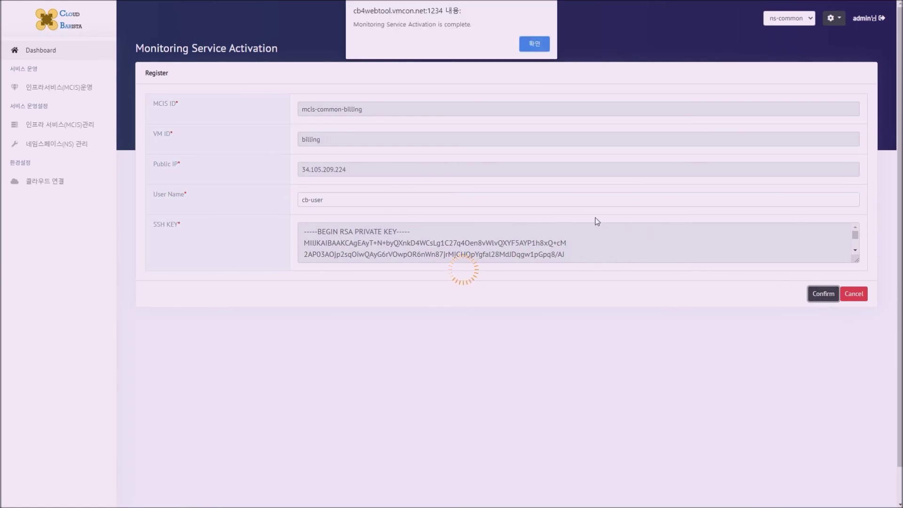
{"action": "key", "text": "Return"}
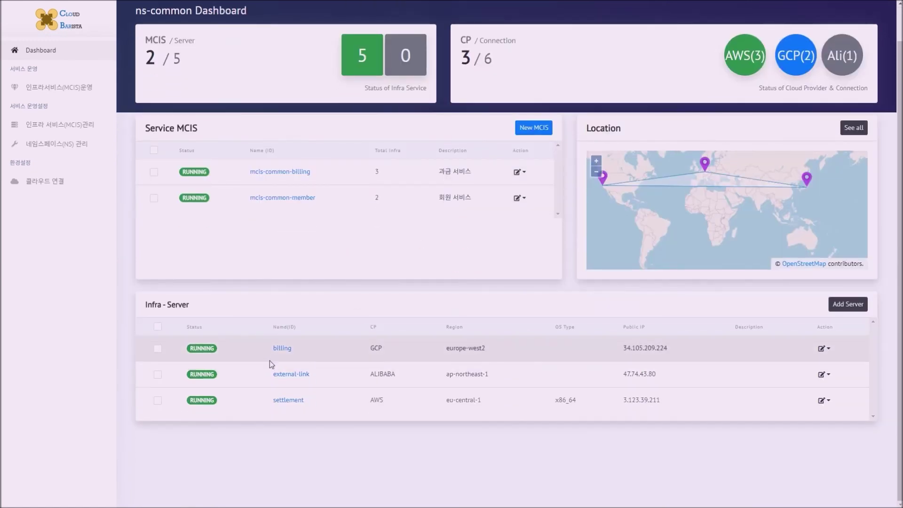
- Reopen the billing server's details and display its monitoring charts
{"action": "left_click", "coordinate": [281, 348]}
{"action": "scroll", "coordinate": [800, 277], "scroll_direction": "down", "scroll_amount": 1}
{"action": "scroll", "coordinate": [799, 301], "scroll_direction": "down", "scroll_amount": 3}
{"action": "left_click", "coordinate": [826, 286]}
{"action": "scroll", "coordinate": [690, 331], "scroll_direction": "down", "scroll_amount": 5}
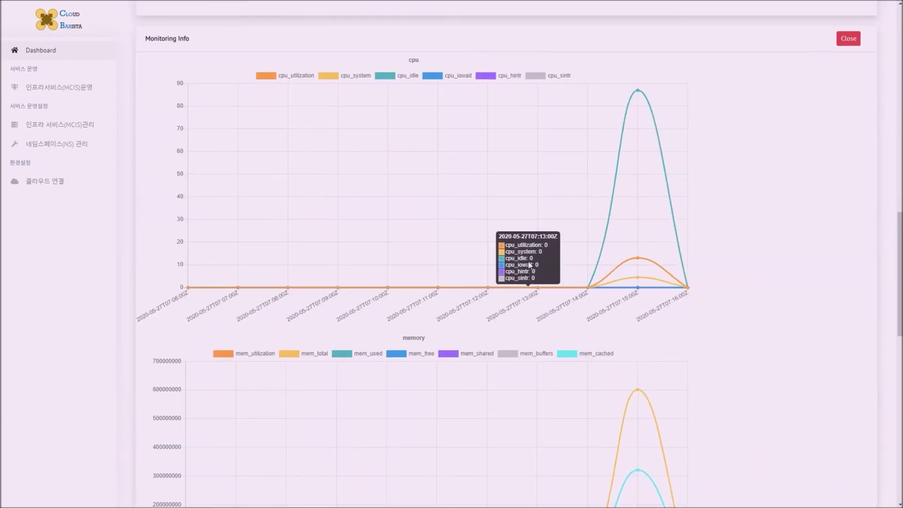
- Limit the CPU monitoring chart to the cpu_utilization and cpu_system metrics
{"action": "left_click", "coordinate": [277, 77]}
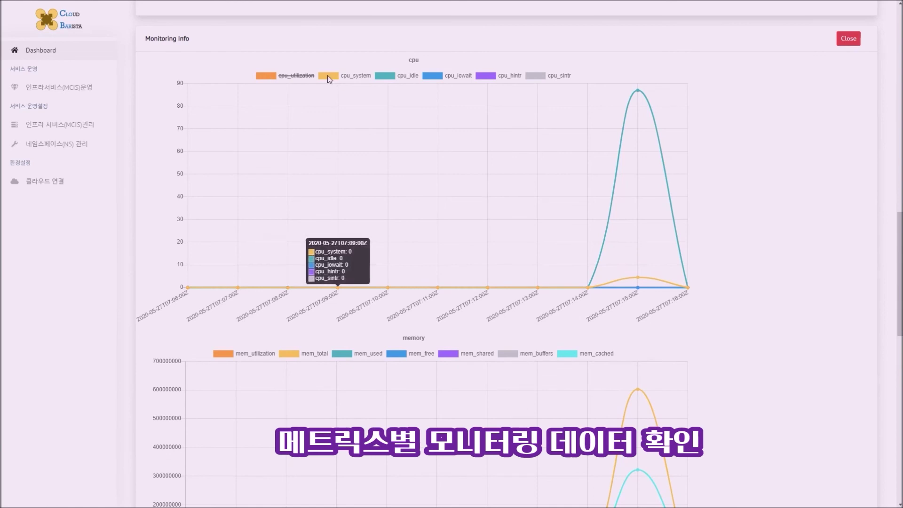
{"action": "left_click", "coordinate": [359, 77]}
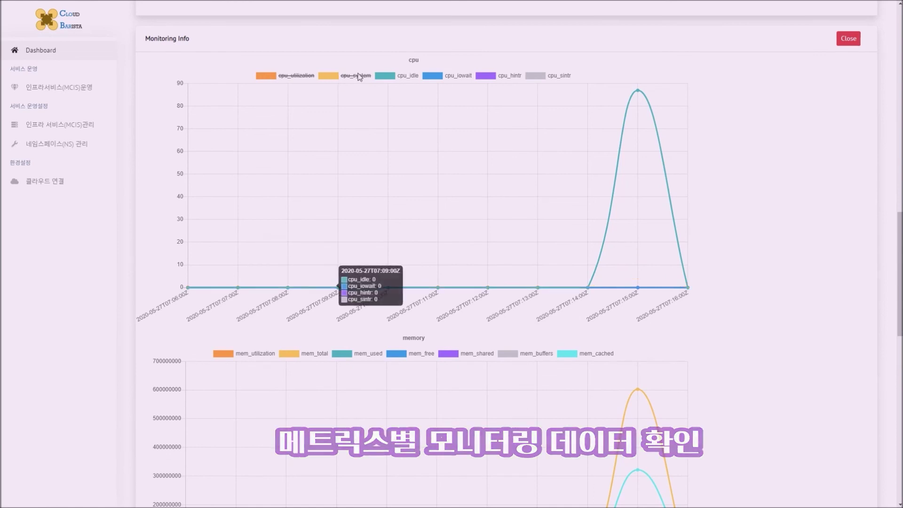
{"action": "left_click", "coordinate": [388, 81]}
{"action": "left_click", "coordinate": [432, 75]}
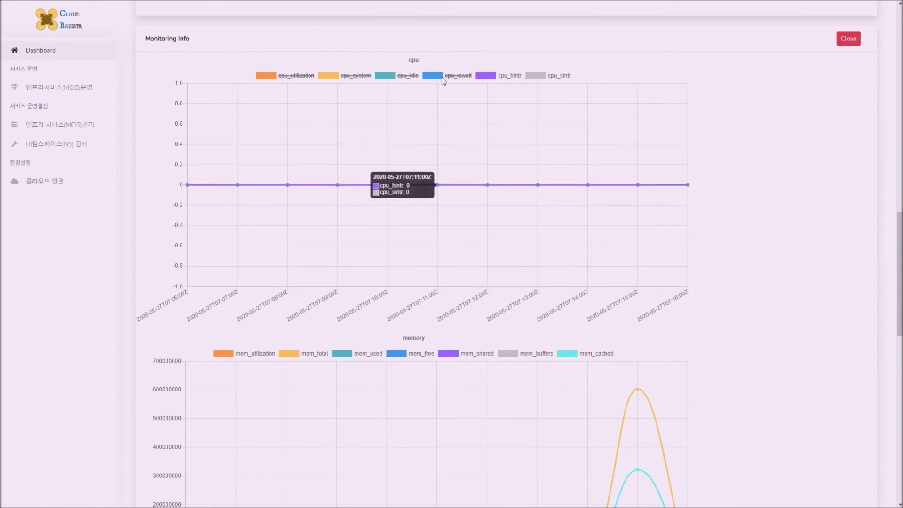
{"action": "left_click", "coordinate": [329, 77]}
{"action": "left_click", "coordinate": [273, 77]}
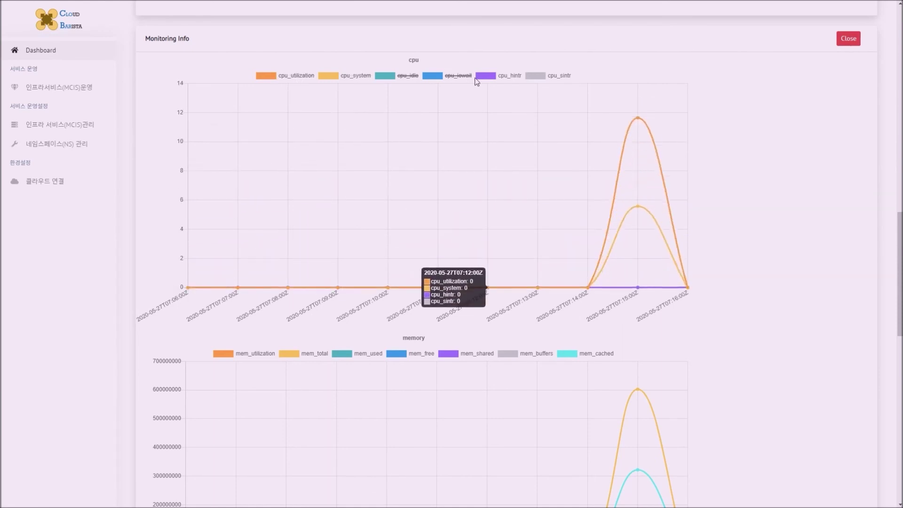
{"action": "left_click", "coordinate": [491, 76]}
{"action": "left_click", "coordinate": [535, 77]}
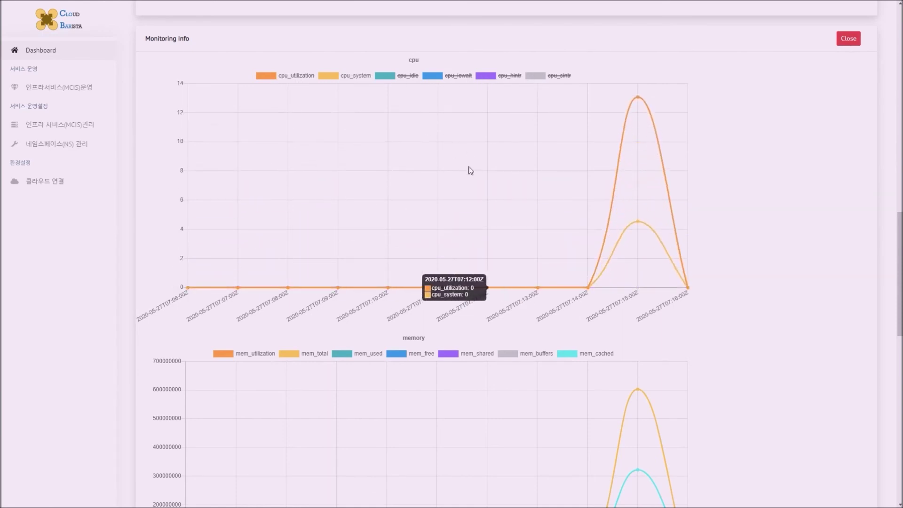
- Hide mem_cached, mem_buffers and mem_shared in the memory chart, and view the disk and network charts
{"action": "scroll", "coordinate": [470, 170], "scroll_direction": "down", "scroll_amount": 2}
{"action": "scroll", "coordinate": [516, 222], "scroll_direction": "down", "scroll_amount": 4}
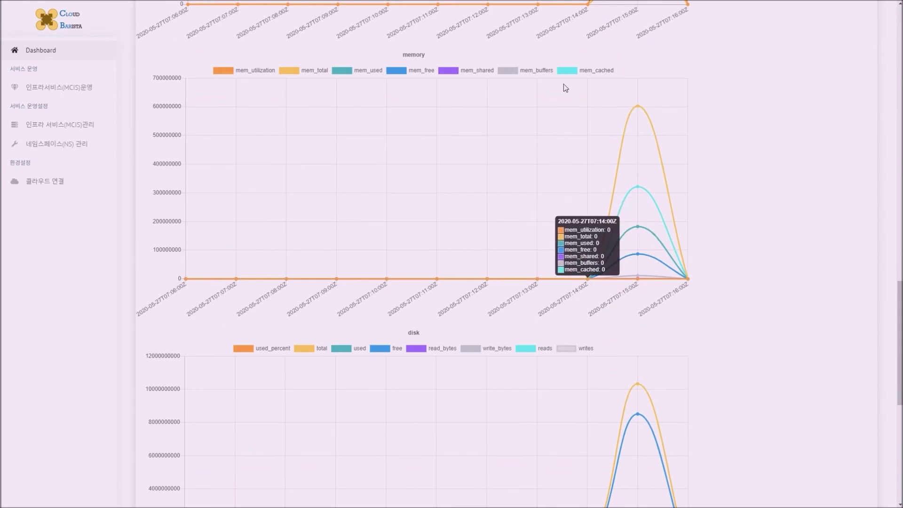
{"action": "left_click", "coordinate": [596, 70]}
{"action": "left_click", "coordinate": [529, 71]}
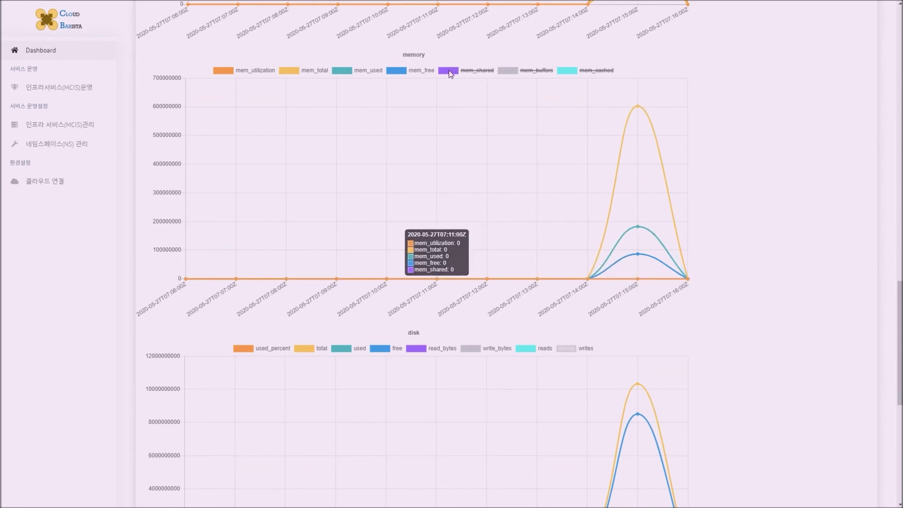
{"action": "scroll", "coordinate": [629, 213], "scroll_direction": "down", "scroll_amount": 4}
{"action": "scroll", "coordinate": [628, 214], "scroll_direction": "down", "scroll_amount": 4}
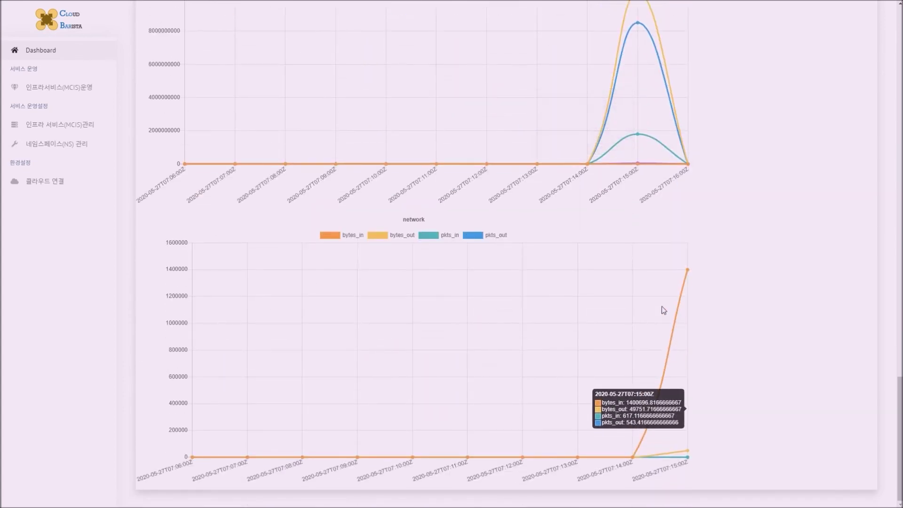
- Log out of the admin account from the ns-common dashboard and confirm the logout
{"action": "scroll", "coordinate": [663, 309], "scroll_direction": "up", "scroll_amount": 20}
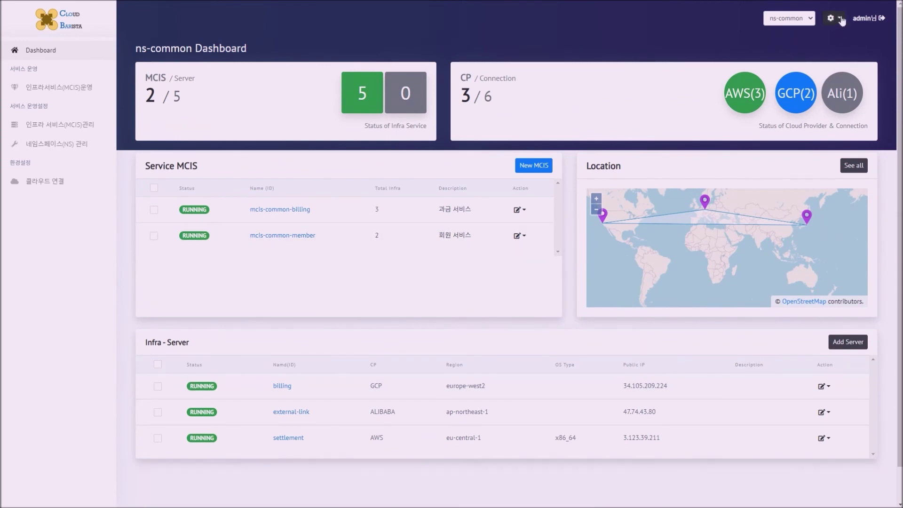
{"action": "left_click", "coordinate": [876, 19]}
{"action": "key", "text": "Return"}
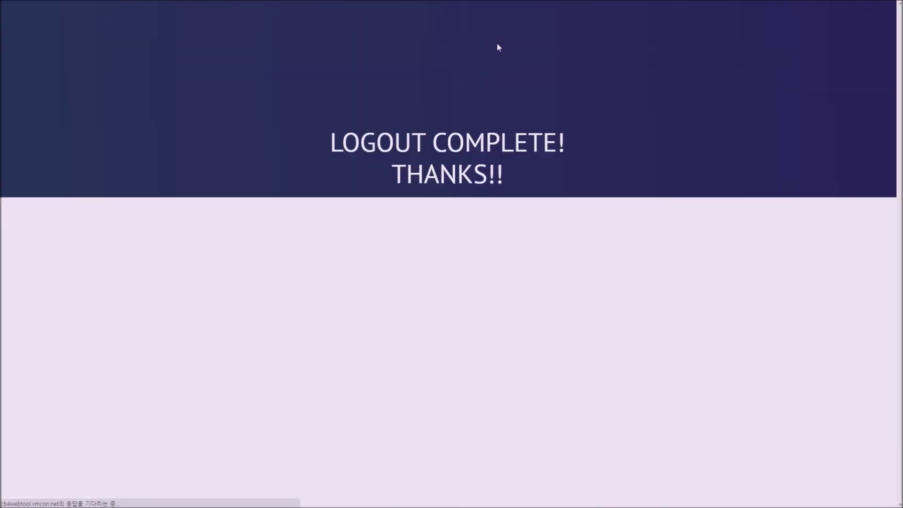